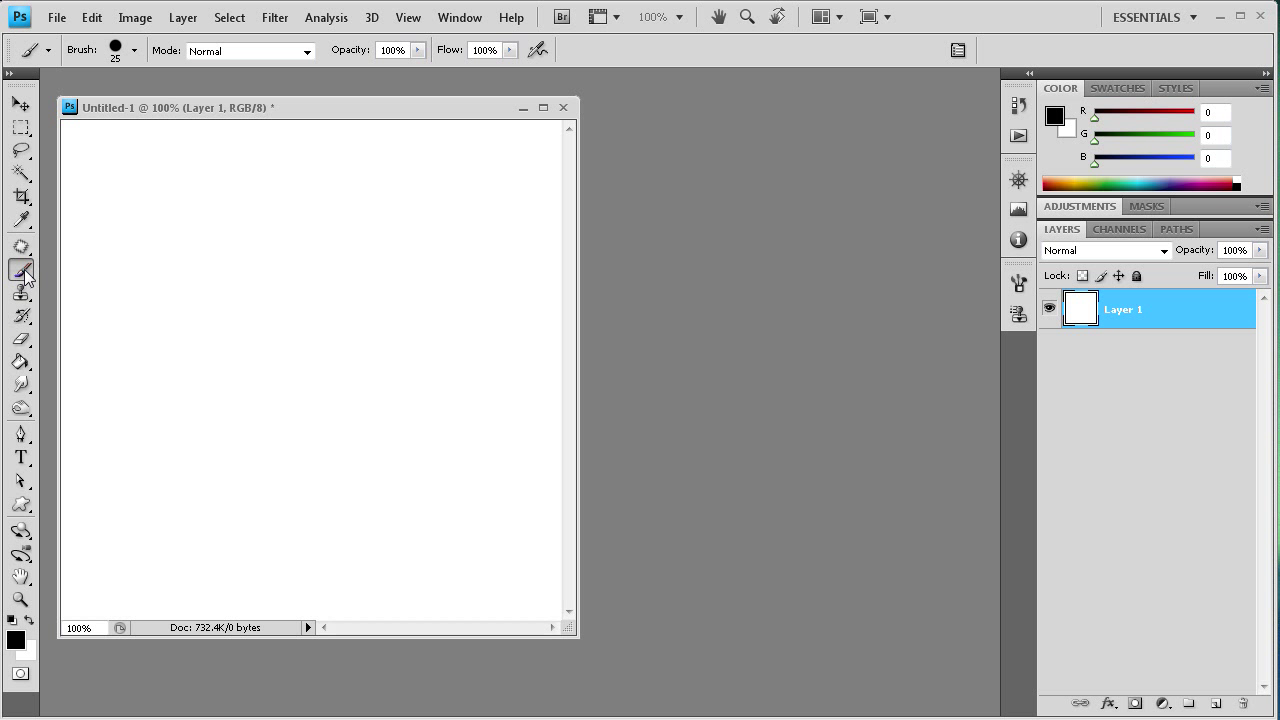
Step: Open the Brushes panel after browsing the list of available panels
click(1018, 283)
click(440, 23)
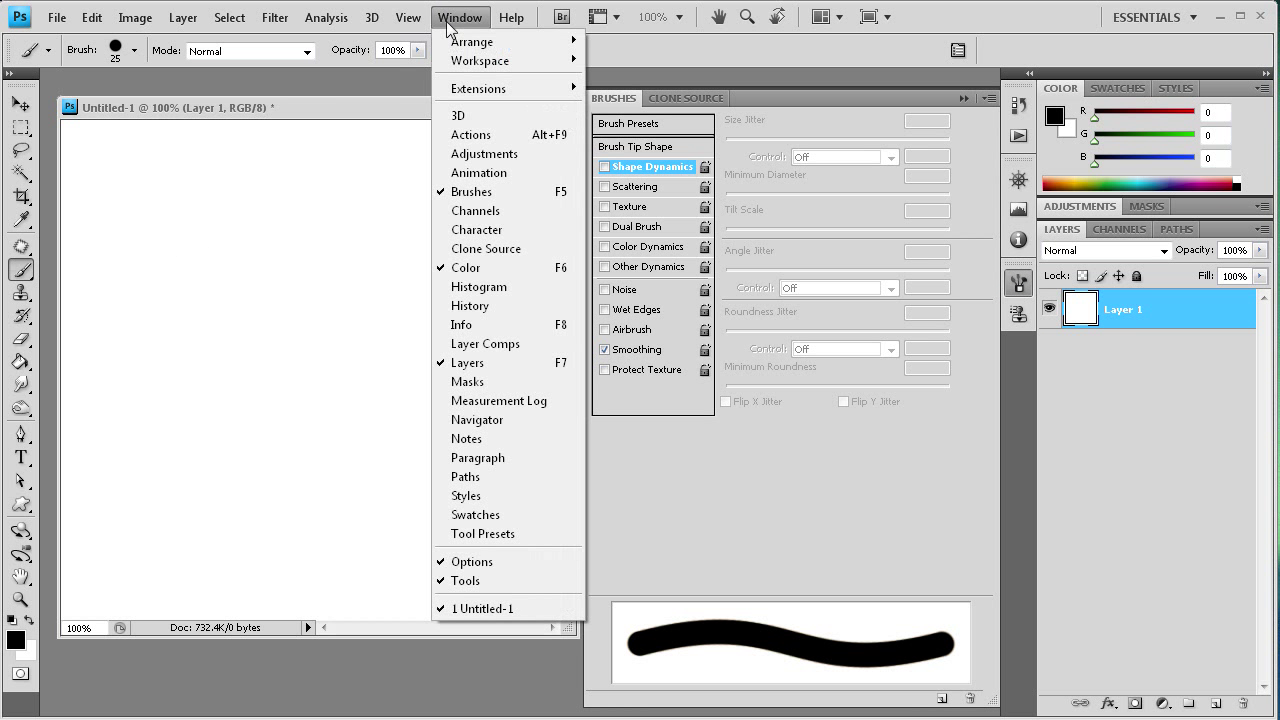
mouse_move(418, 27)
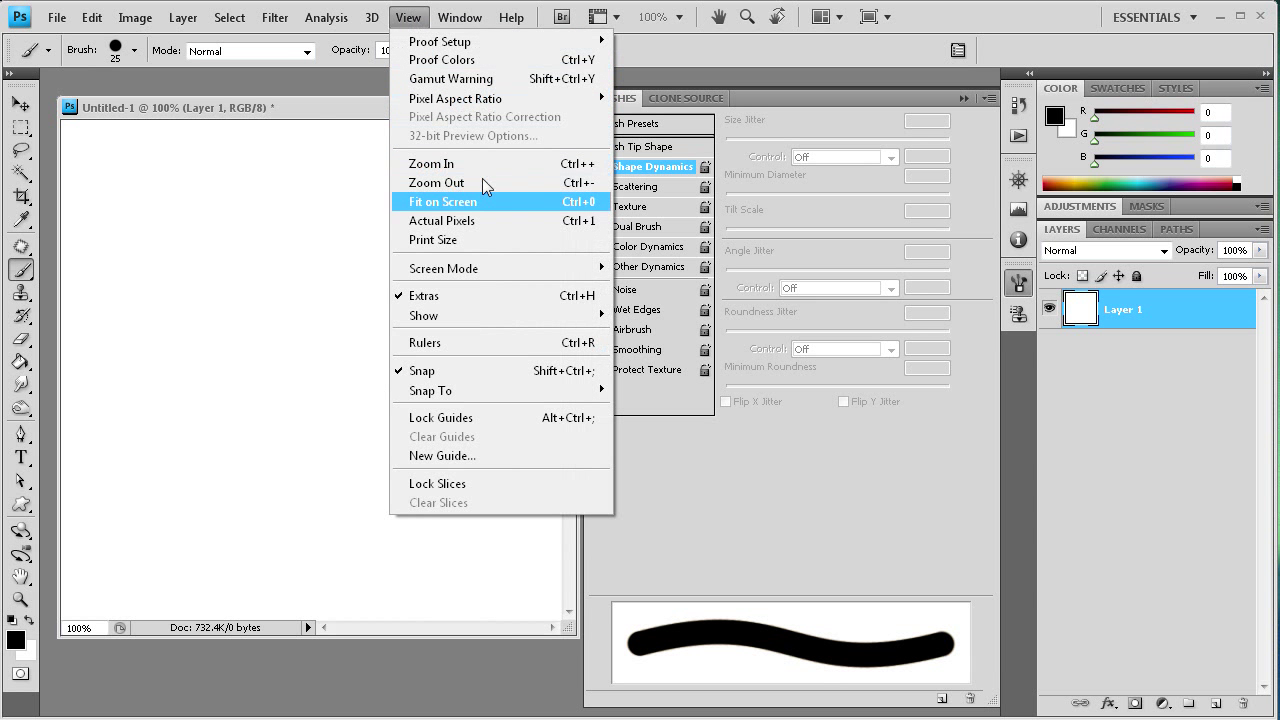
mouse_move(460, 17)
click(697, 39)
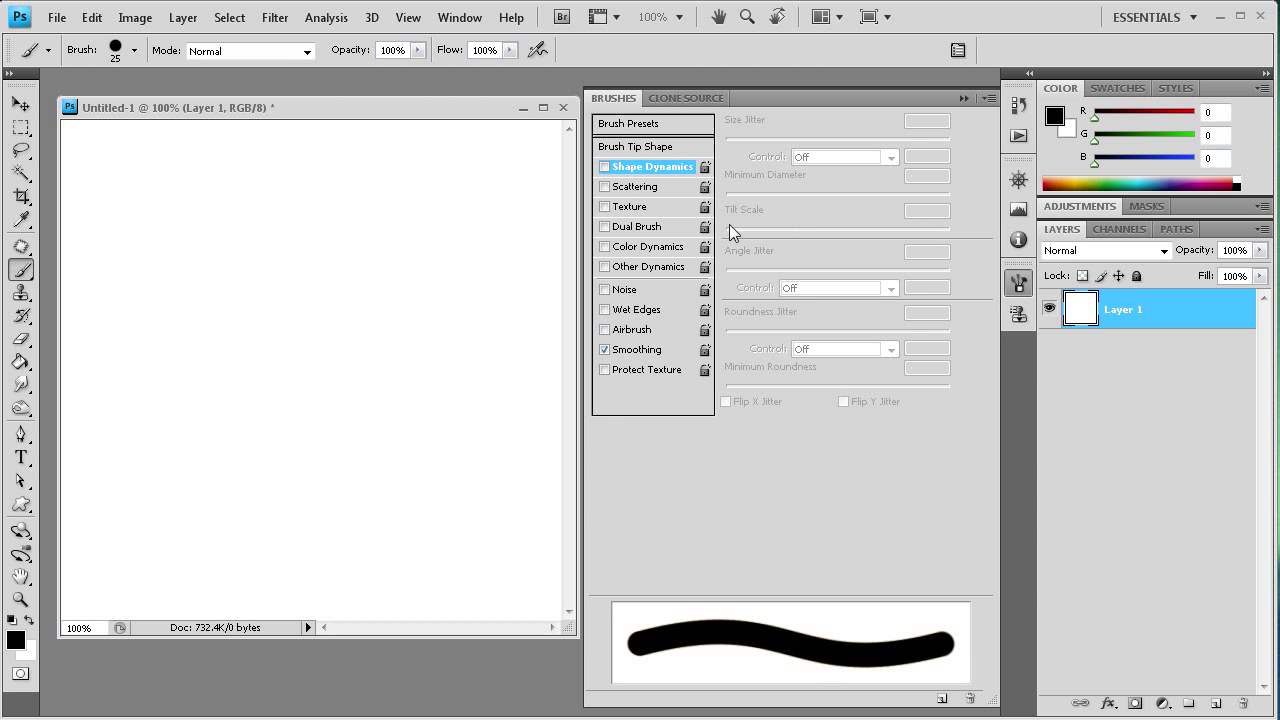
Step: Turn on Shape Dynamics with Size Jitter controlled by Pen Pressure
click(607, 167)
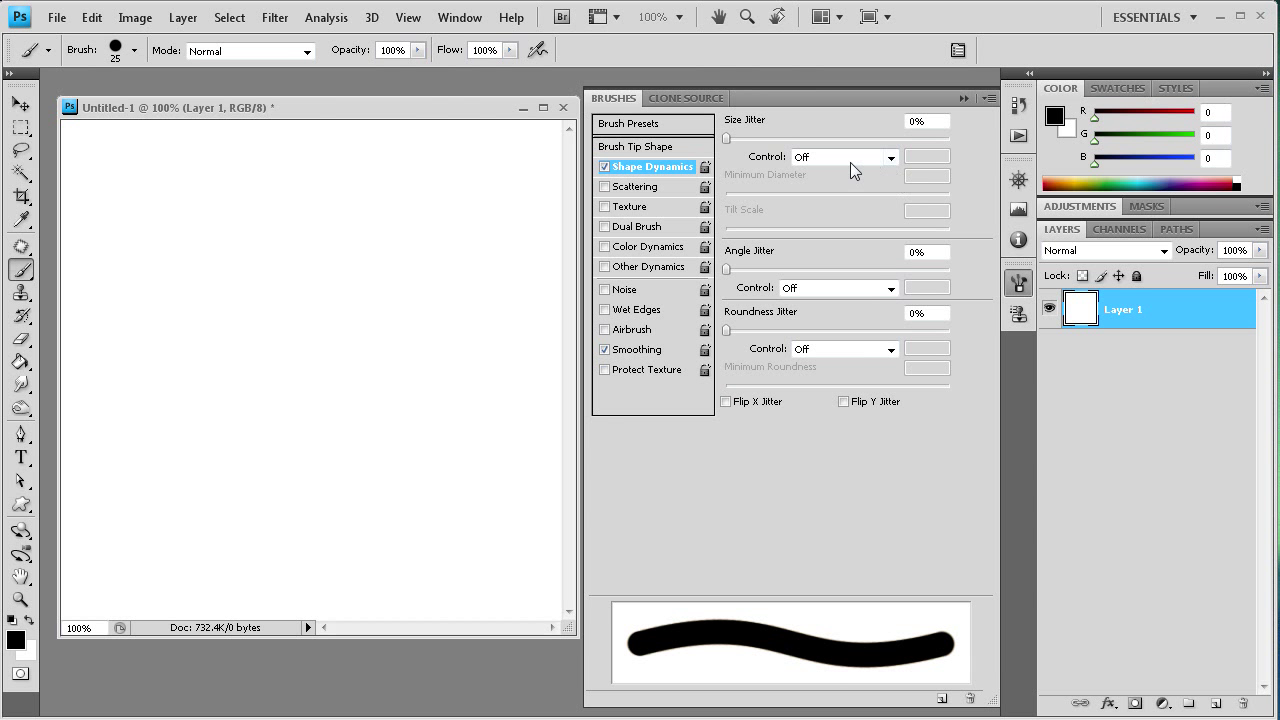
click(891, 157)
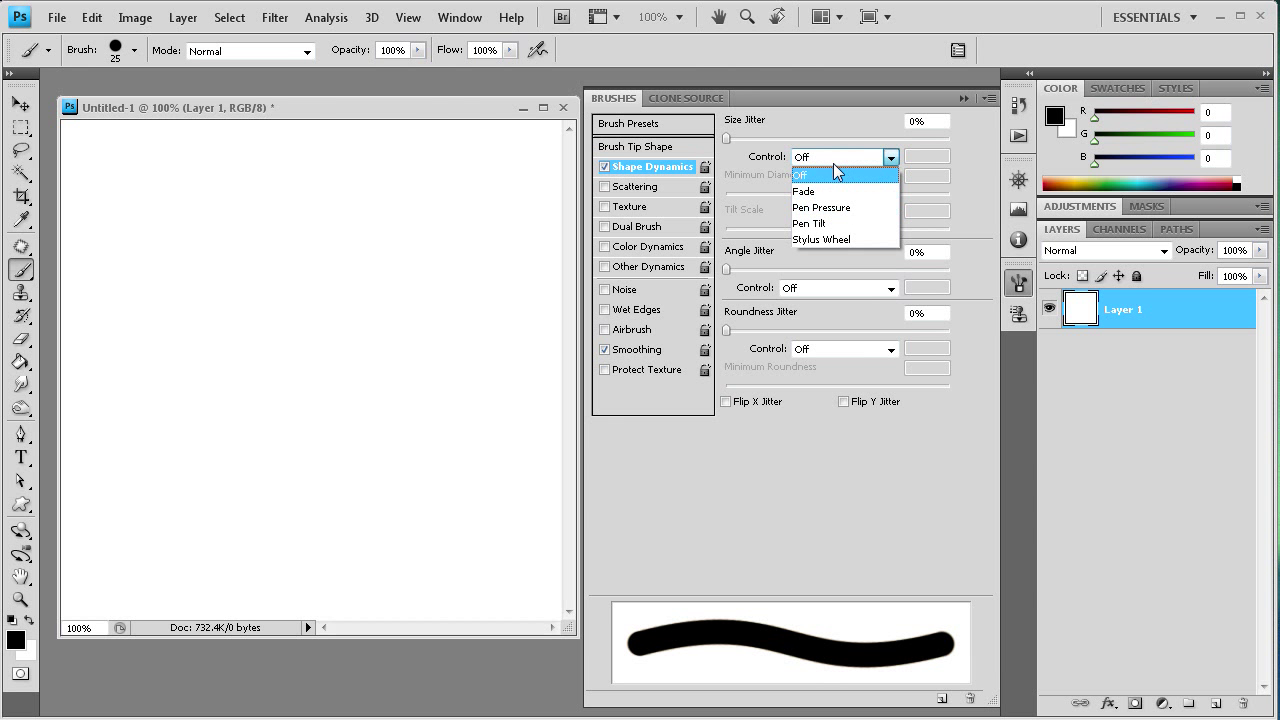
click(848, 207)
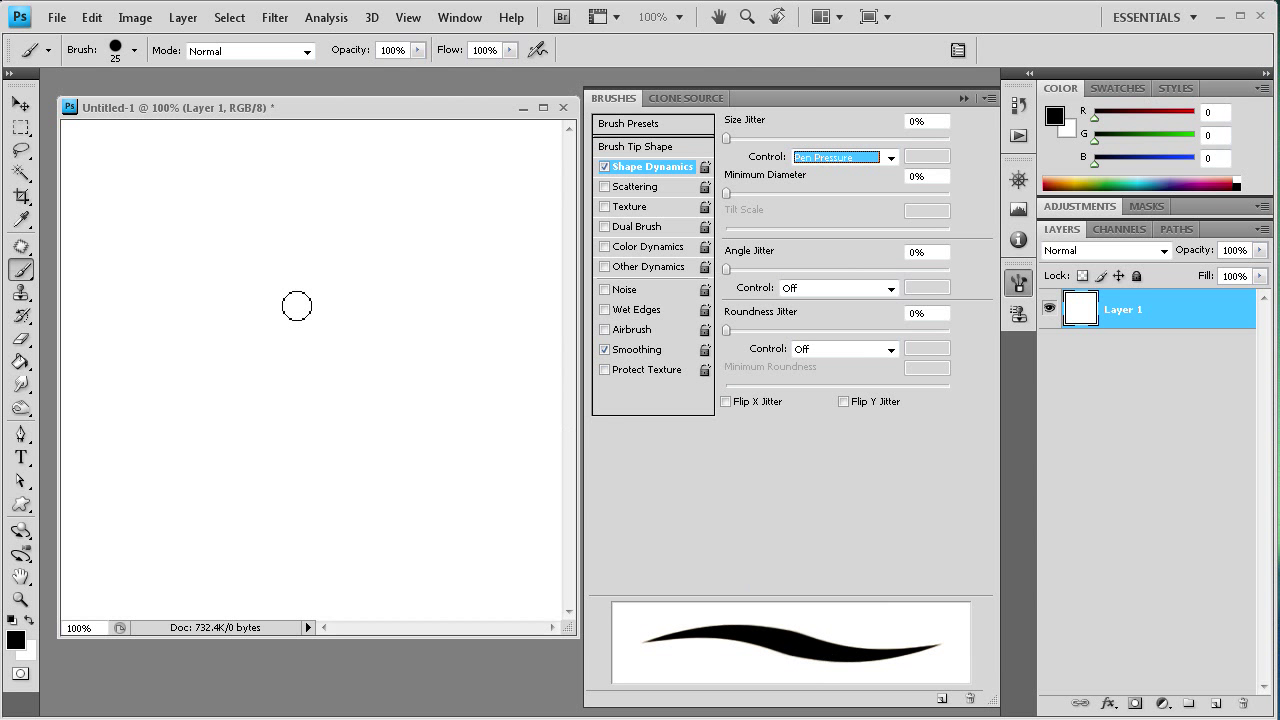
Step: Paint a pressure-varying test stroke, undo it, and turn Shape Dynamics off again
mouse_move(122, 182)
mouse_down()
mouse_move(183, 394)
mouse_move(224, 411)
mouse_move(259, 369)
mouse_move(273, 270)
mouse_move(303, 254)
mouse_move(382, 306)
mouse_up()
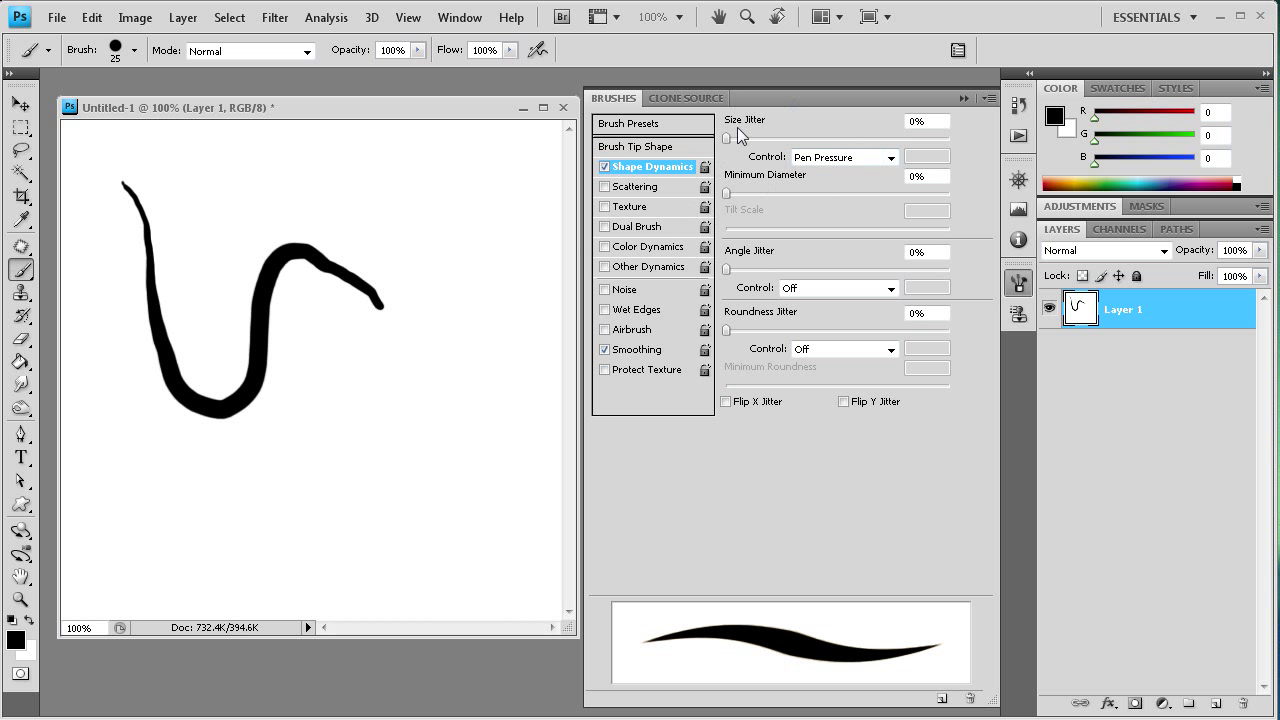
key(ctrl+alt)
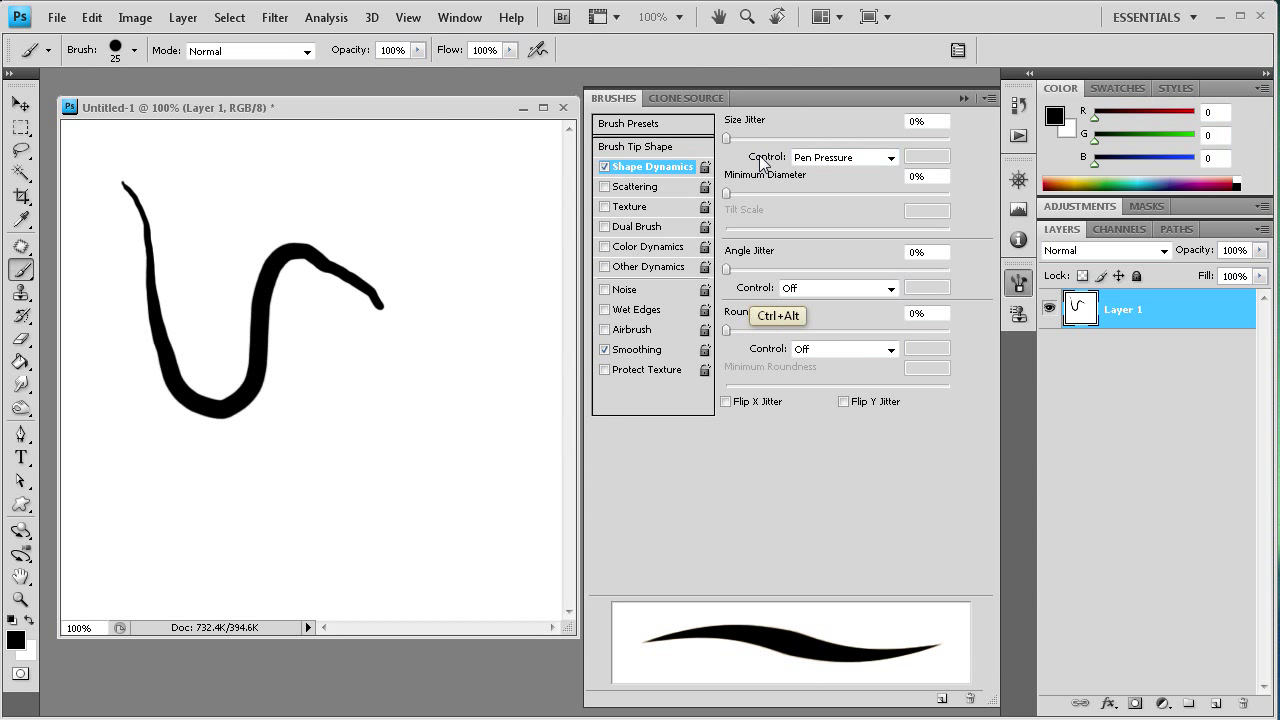
key(ctrl+alt+z)
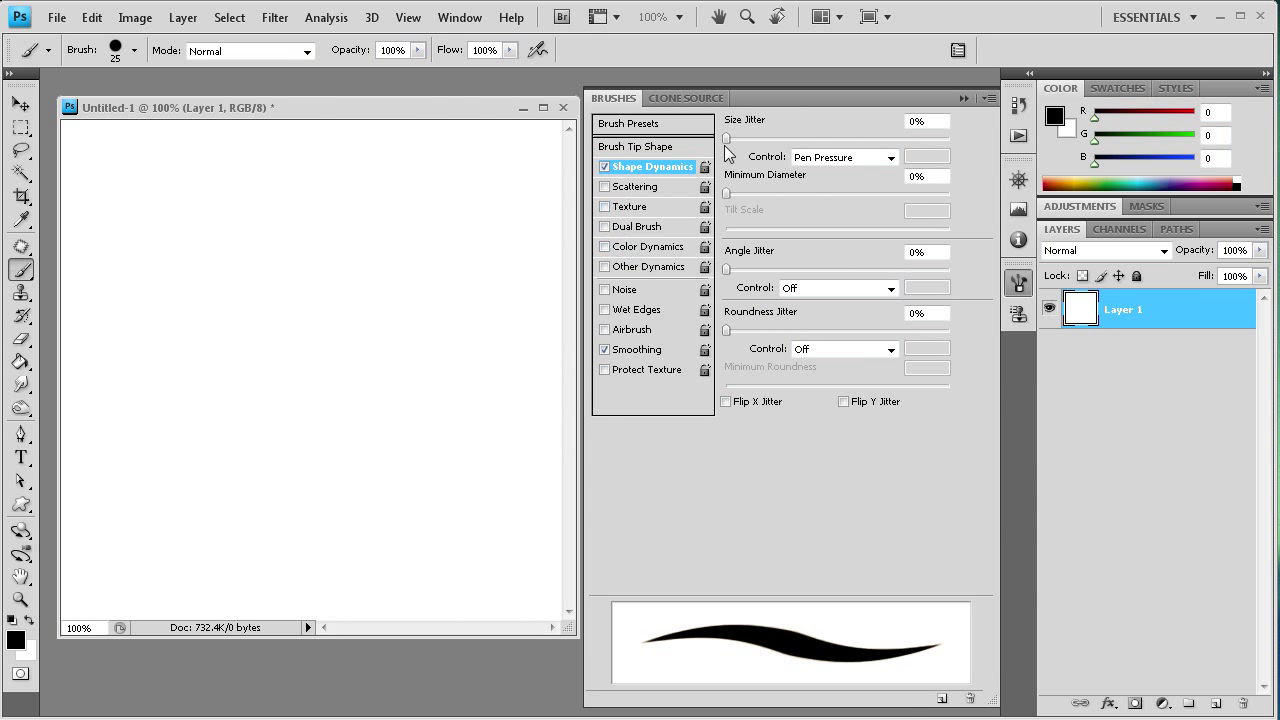
click(606, 167)
Step: Enable Scattering with its scatter amount controlled by Pen Pressure
click(630, 187)
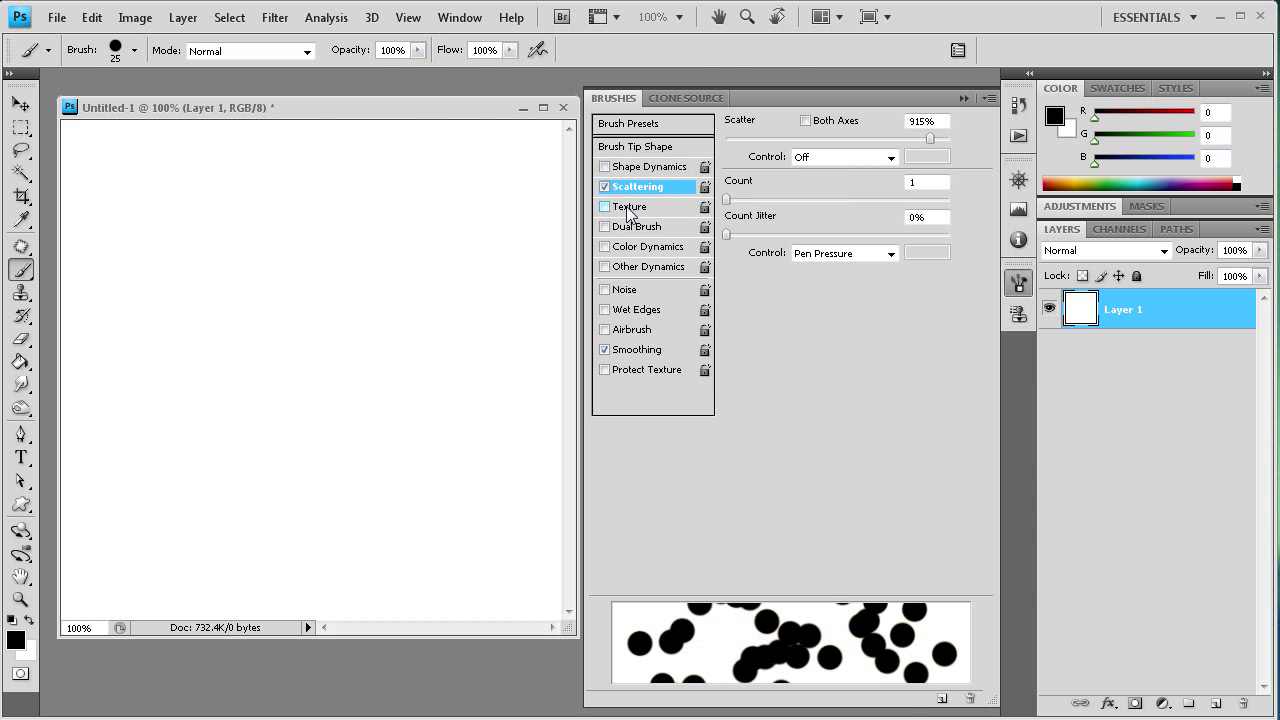
click(846, 160)
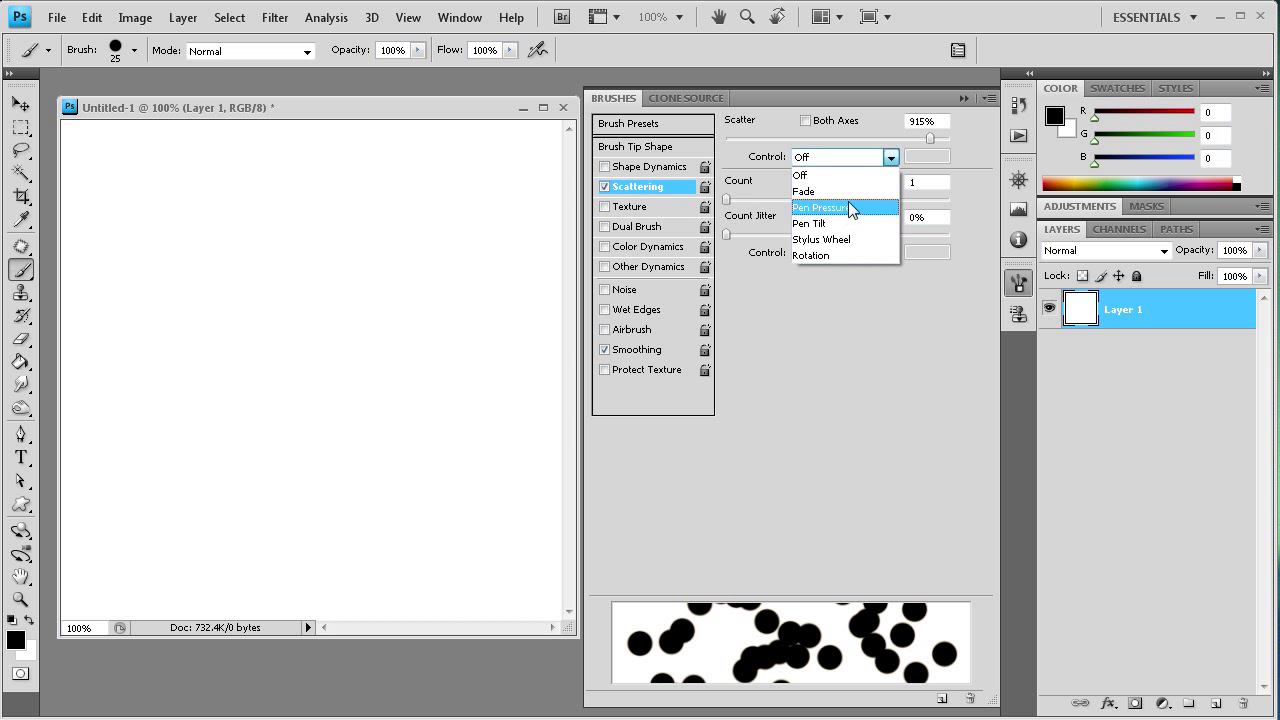
click(848, 203)
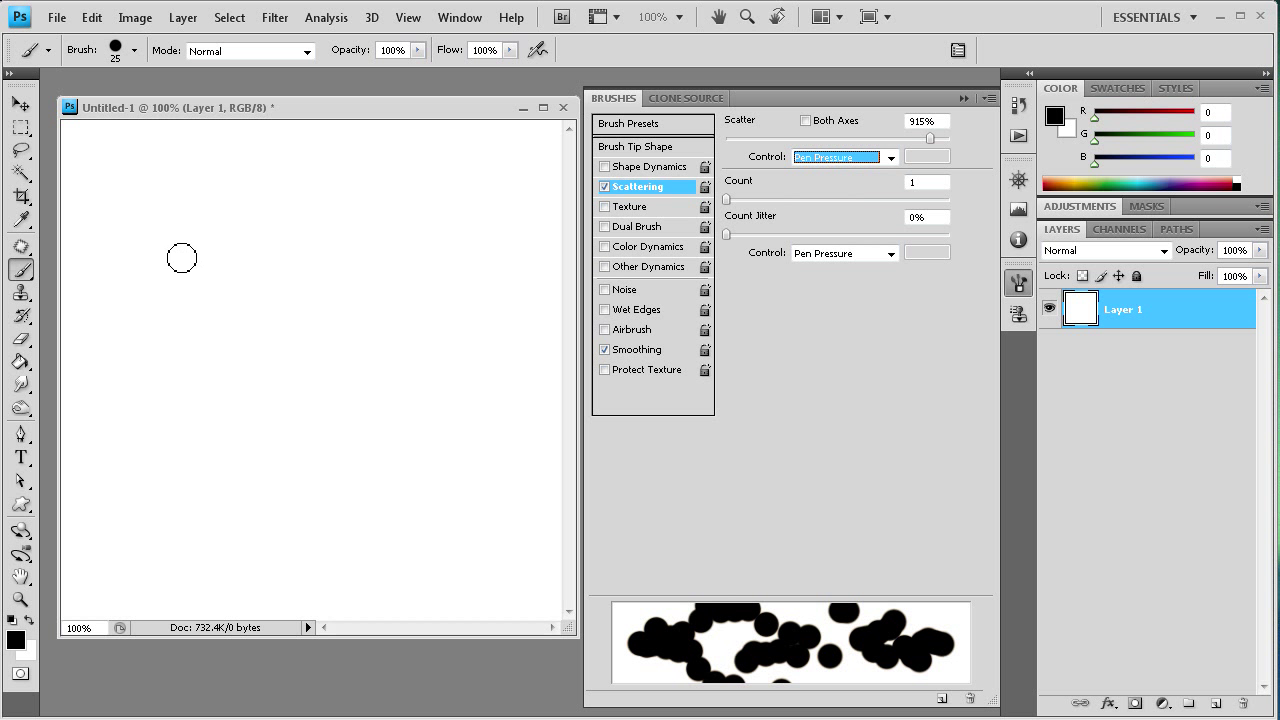
Step: Set the brush size to 15, paint a scattered test stroke, and undo back to blank
click(221, 266)
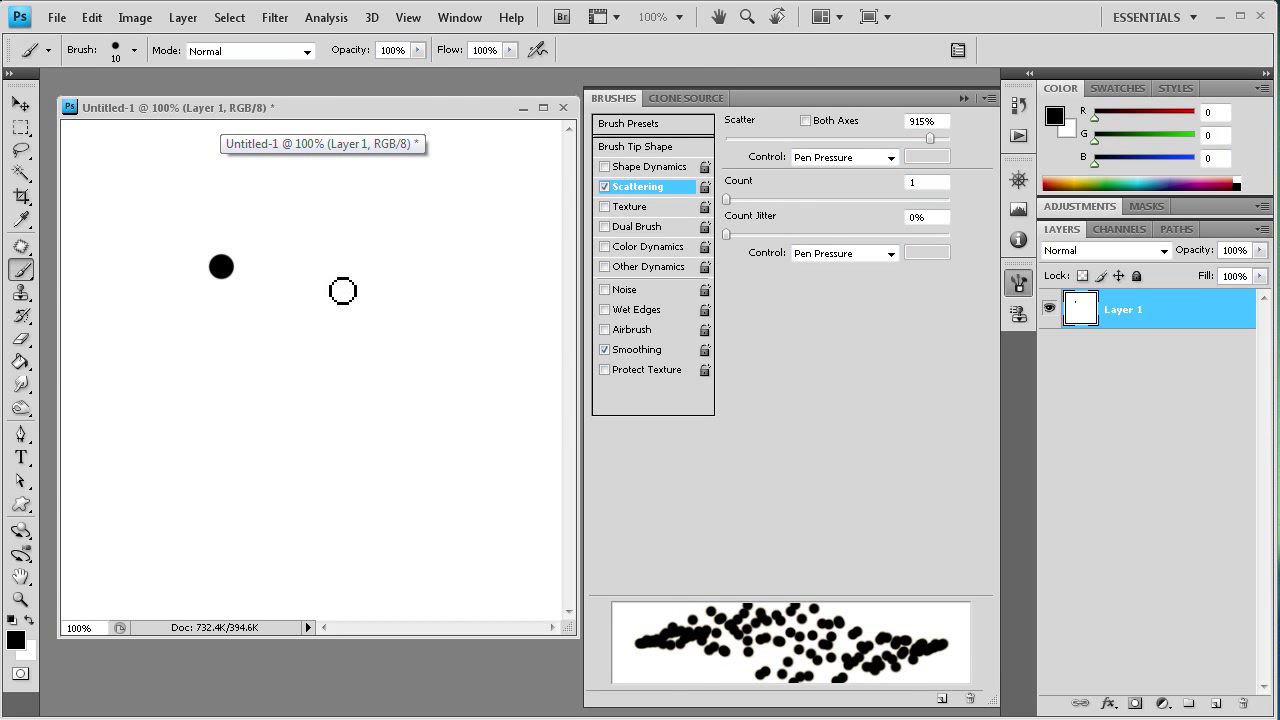
key(bracketleft)
key(ctrl+z)
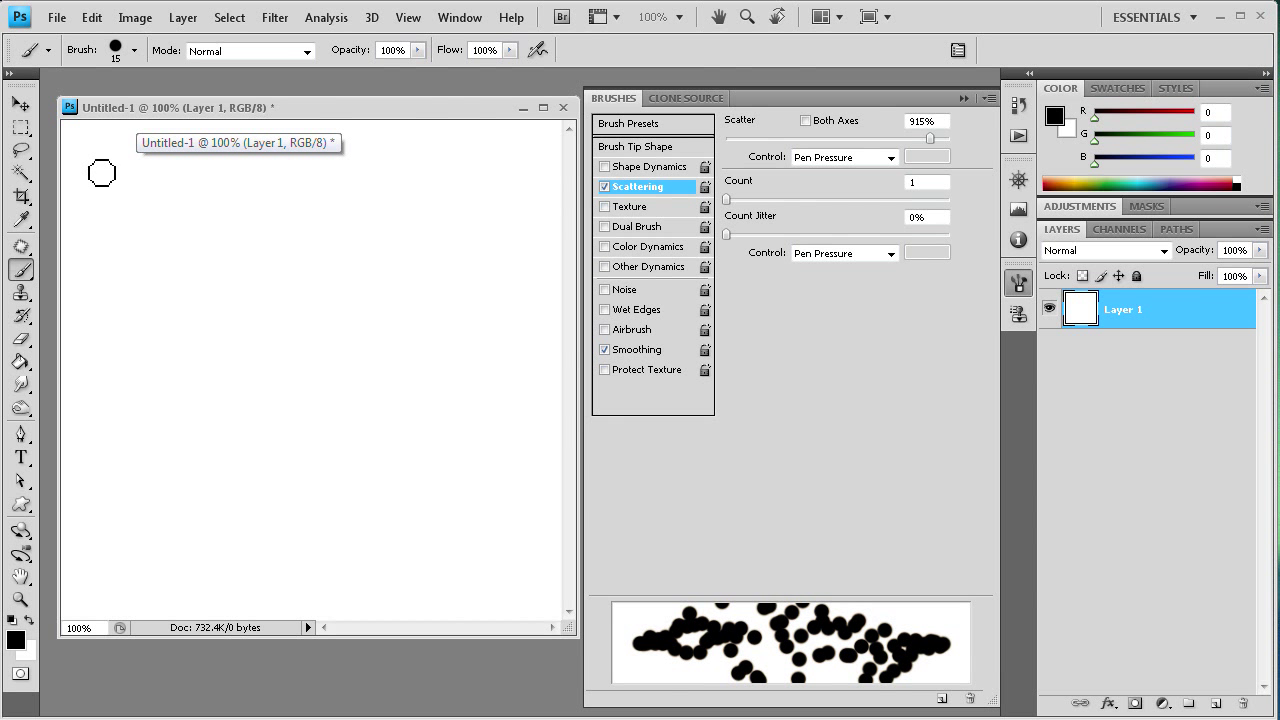
mouse_move(110, 170)
mouse_down()
mouse_move(180, 266)
mouse_move(211, 237)
mouse_move(349, 274)
mouse_move(386, 380)
mouse_move(430, 352)
mouse_move(473, 370)
mouse_move(500, 466)
mouse_move(535, 420)
mouse_move(560, 440)
mouse_up()
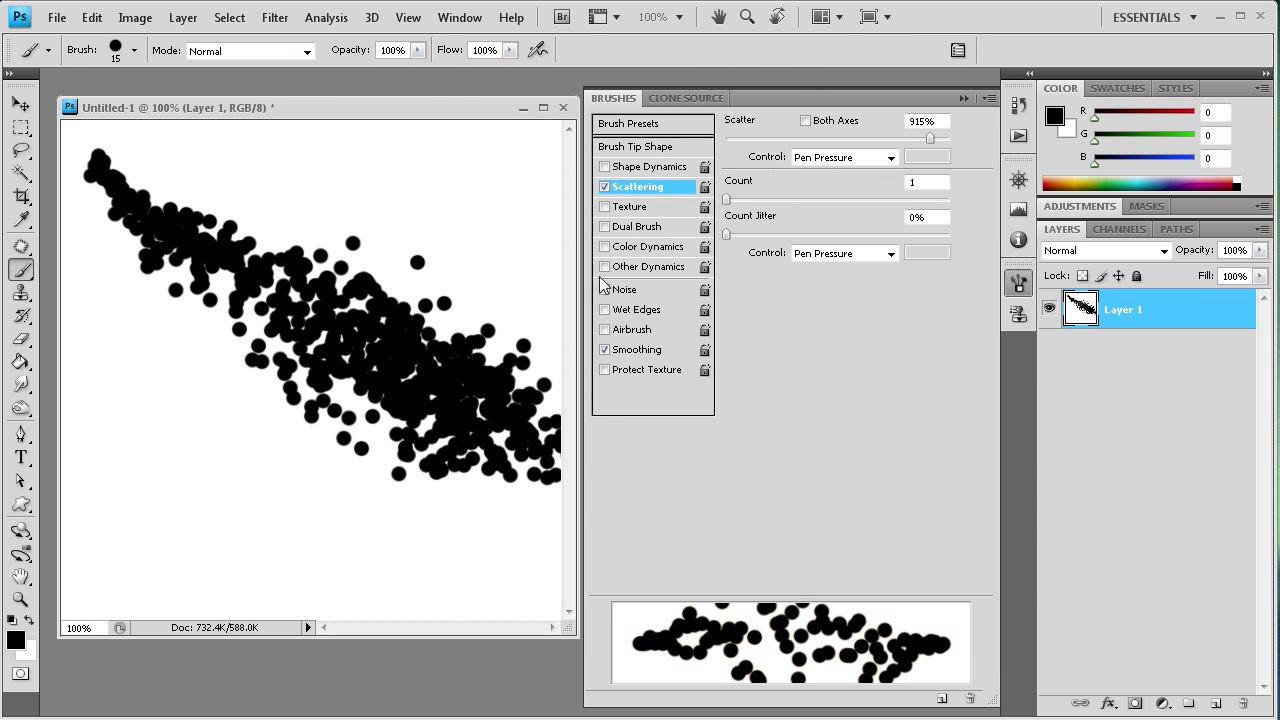
key(ctrl+alt+z)
key(ctrl+alt+z)
key(ctrl+alt+z)
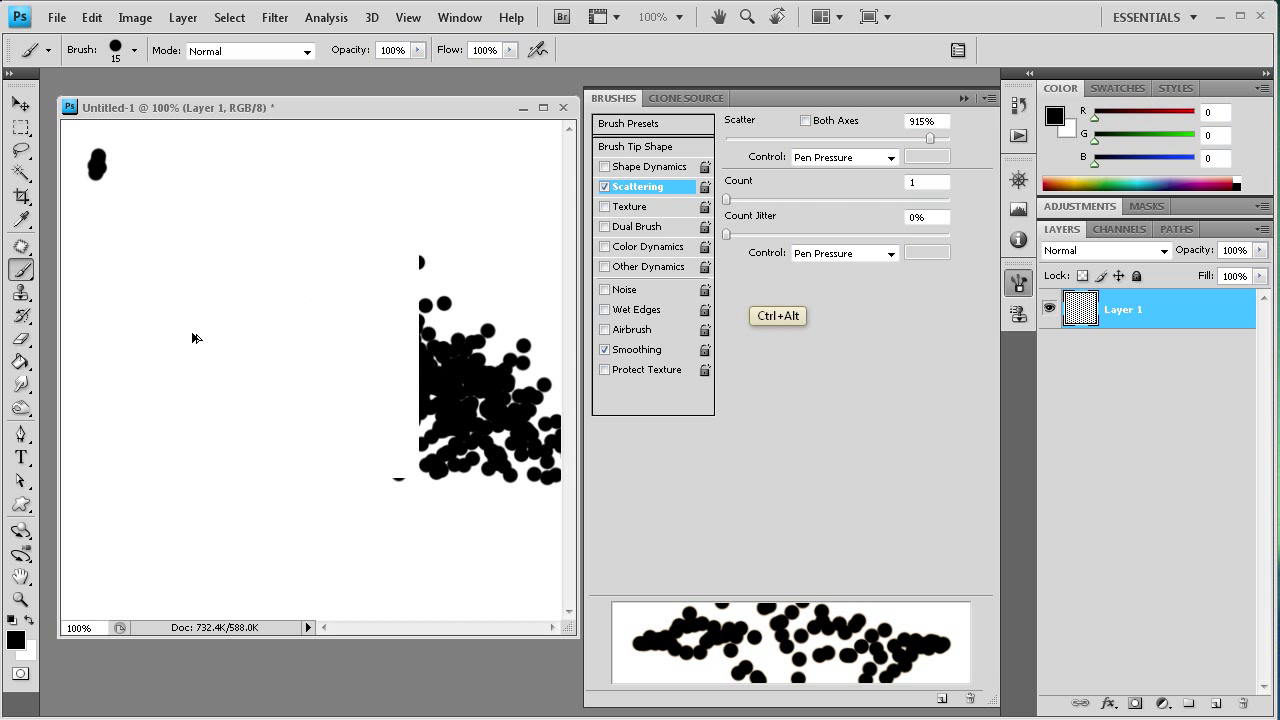
Step: Swap Scattering for Color Dynamics, with the foreground/background mix following Pen Pressure
click(604, 187)
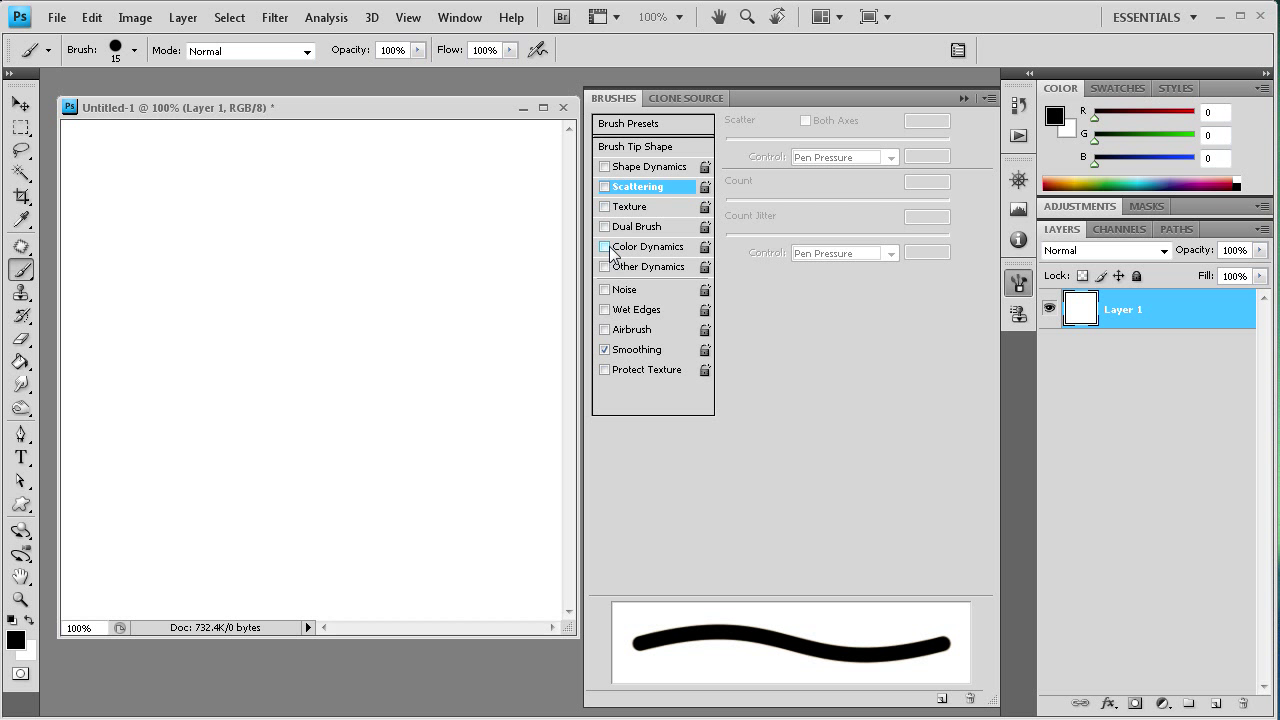
click(604, 247)
click(651, 250)
click(868, 150)
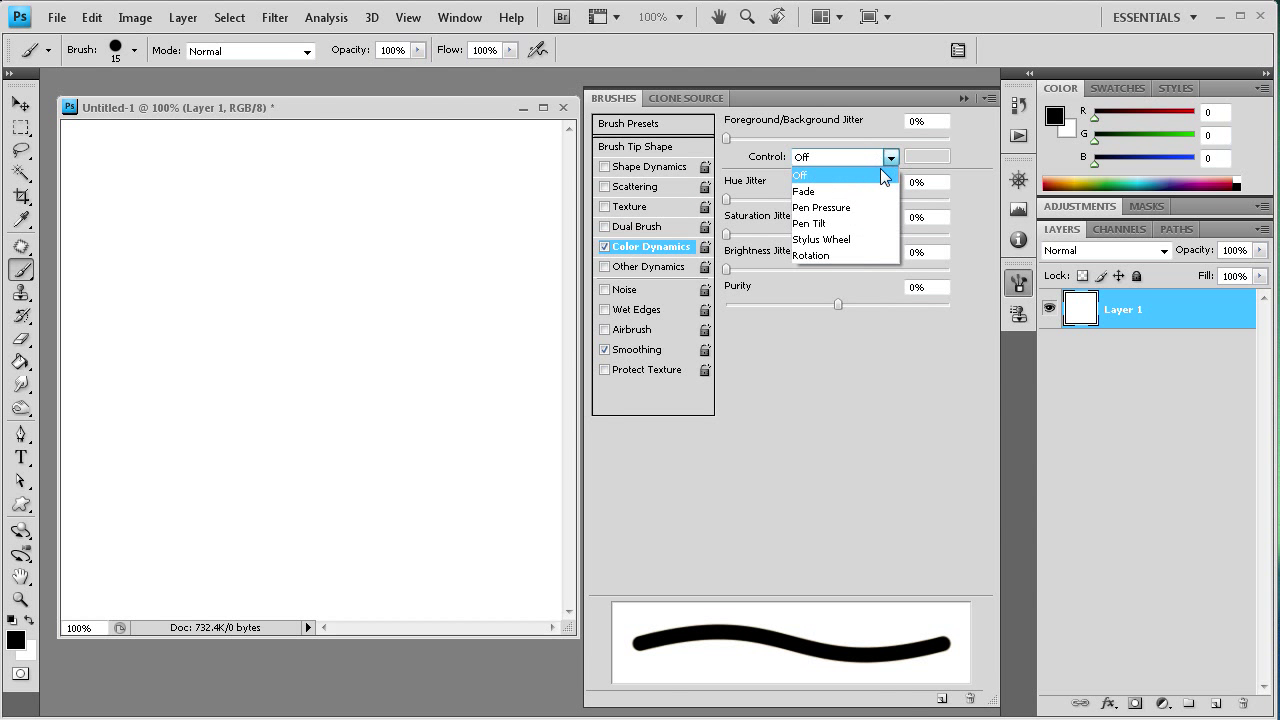
click(854, 204)
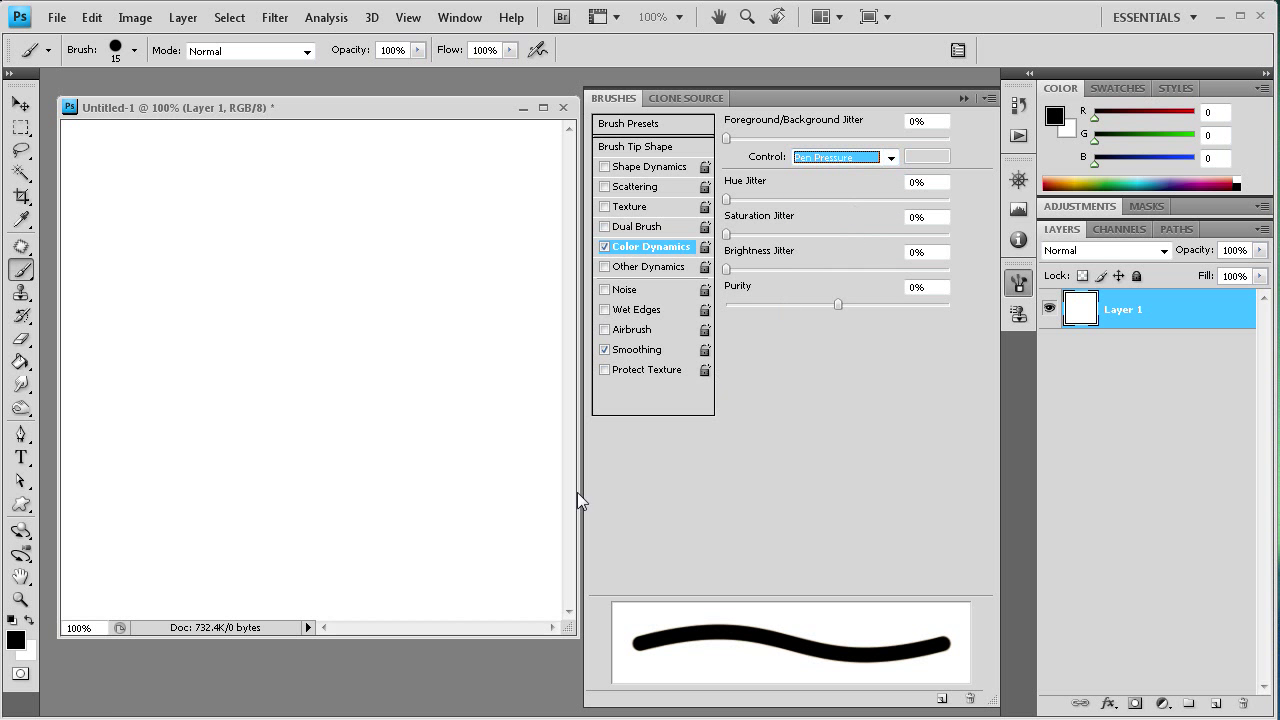
Step: Set a red foreground and dark green background, then paint a colour-shifting test stroke
click(17, 645)
click(933, 387)
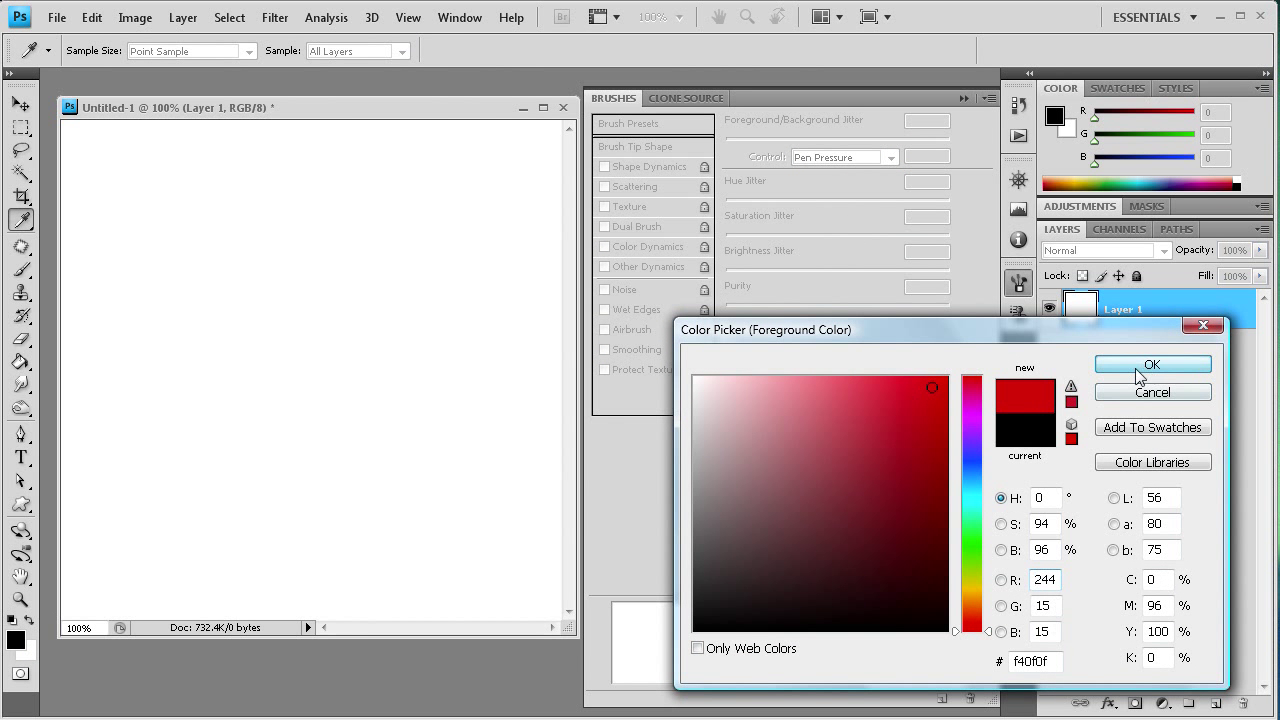
click(1140, 366)
click(26, 651)
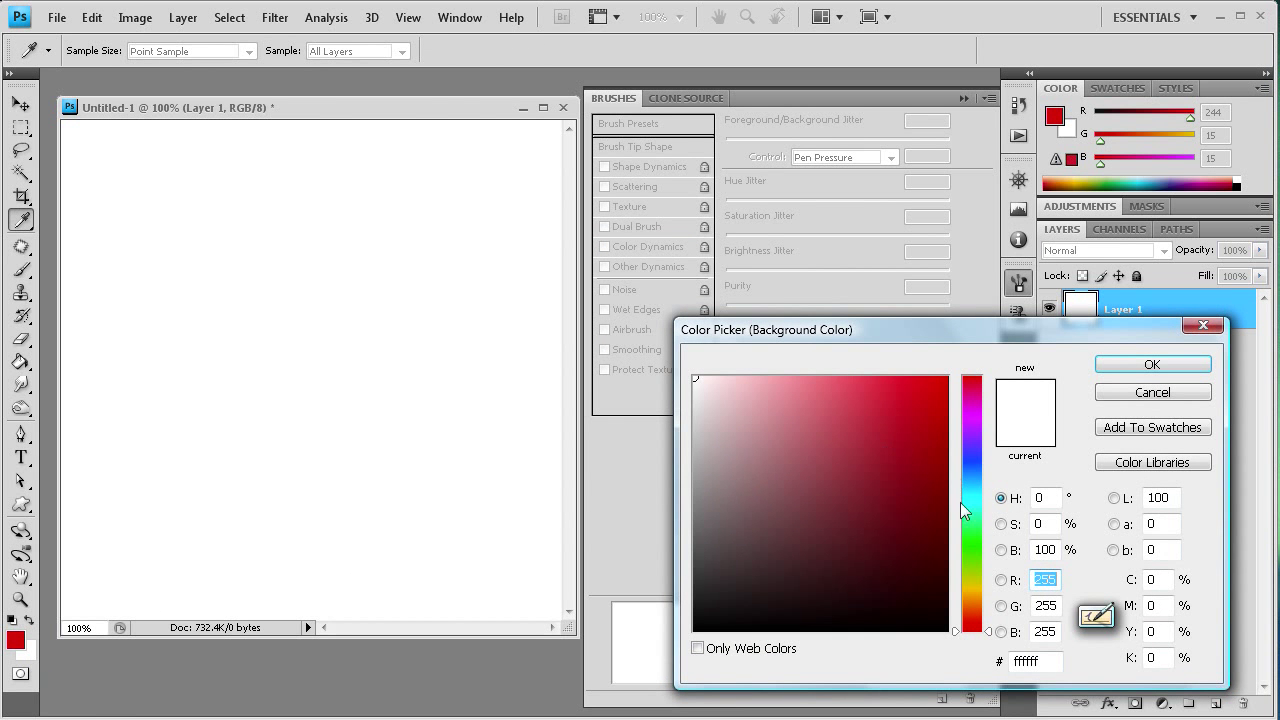
click(968, 541)
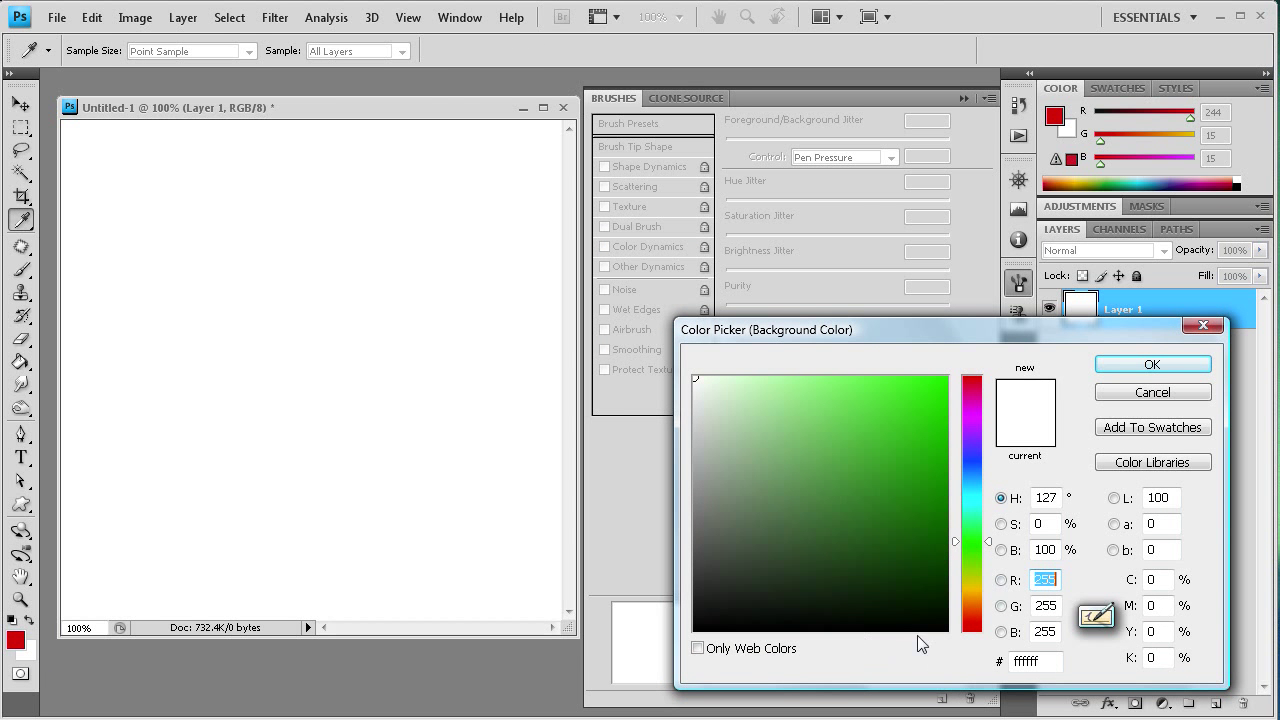
click(912, 560)
click(1140, 365)
key(b)
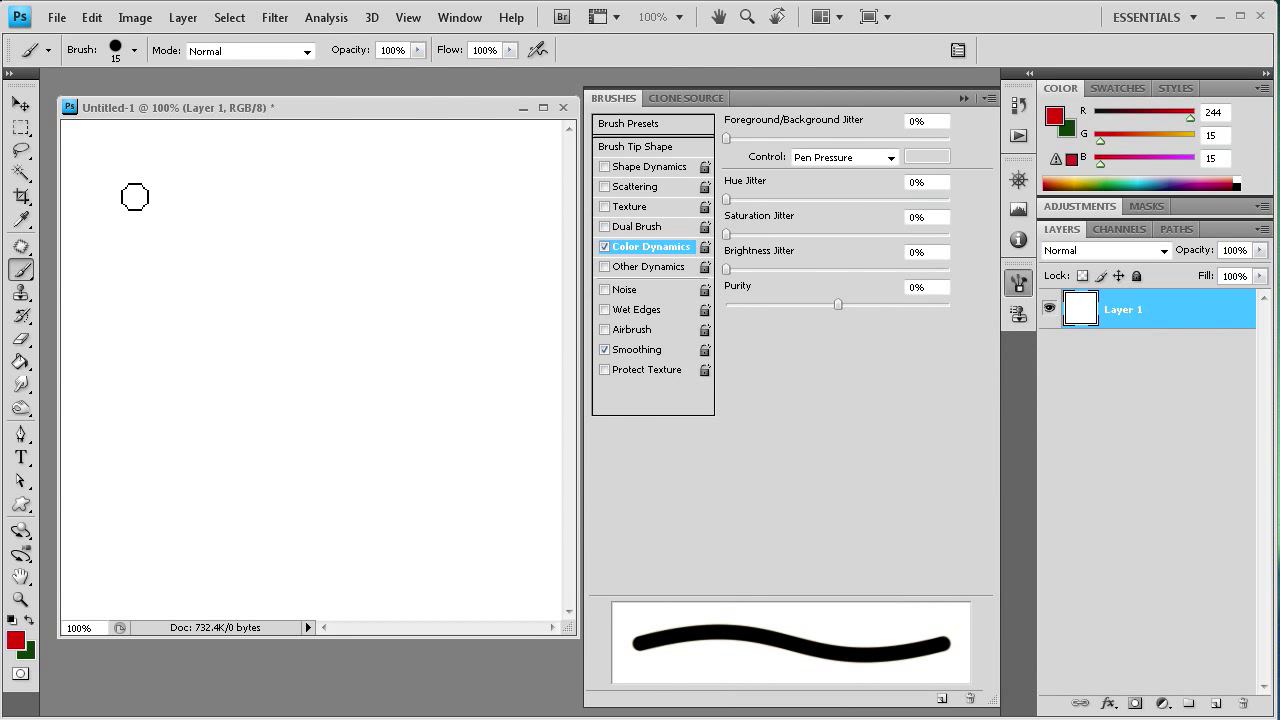
mouse_move(132, 184)
mouse_down()
mouse_move(284, 344)
mouse_move(315, 326)
mouse_move(336, 224)
mouse_move(378, 199)
mouse_move(420, 274)
mouse_move(405, 373)
mouse_move(430, 420)
mouse_move(475, 364)
mouse_move(482, 274)
mouse_move(527, 225)
mouse_move(540, 288)
mouse_move(508, 413)
mouse_move(416, 496)
mouse_move(342, 498)
mouse_move(221, 410)
mouse_move(193, 420)
mouse_move(178, 451)
mouse_move(201, 507)
mouse_move(265, 549)
mouse_move(297, 560)
mouse_move(383, 524)
mouse_move(505, 556)
mouse_up()
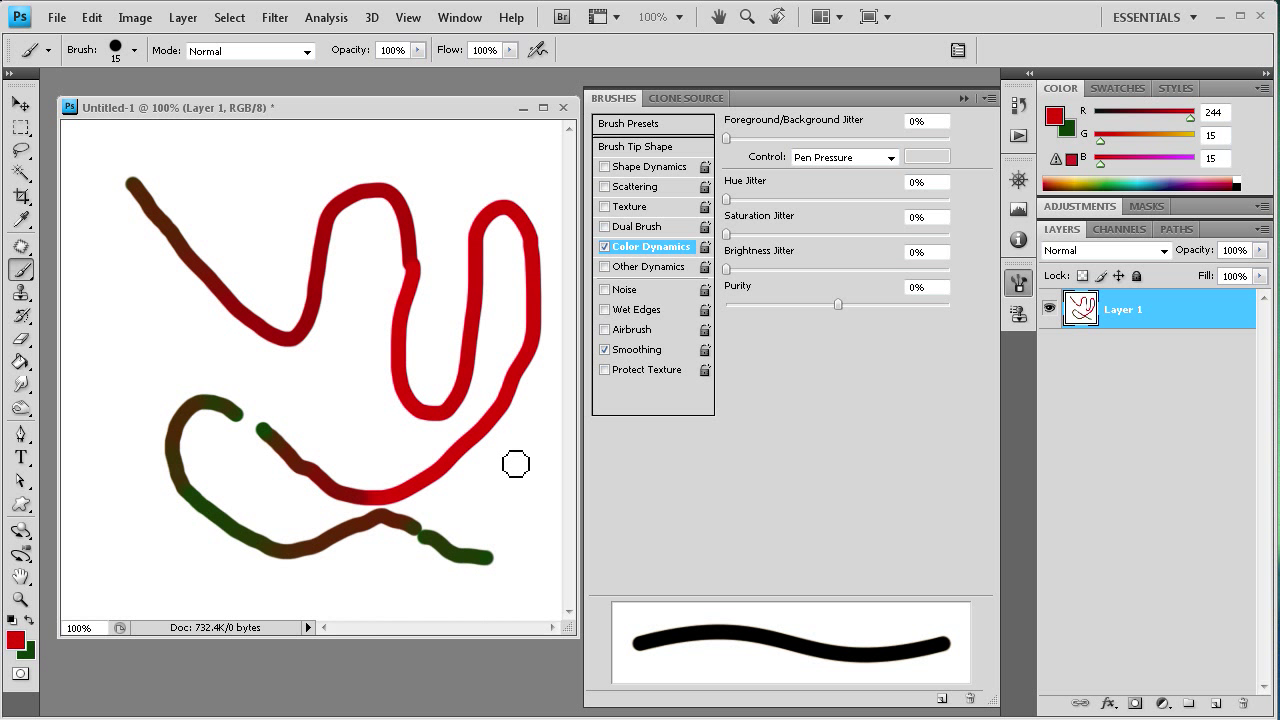
Step: Paint and undo several red-to-green pressure test strokes, ending with a blank canvas
mouse_move(508, 452)
mouse_down()
mouse_move(513, 547)
mouse_move(468, 577)
mouse_up()
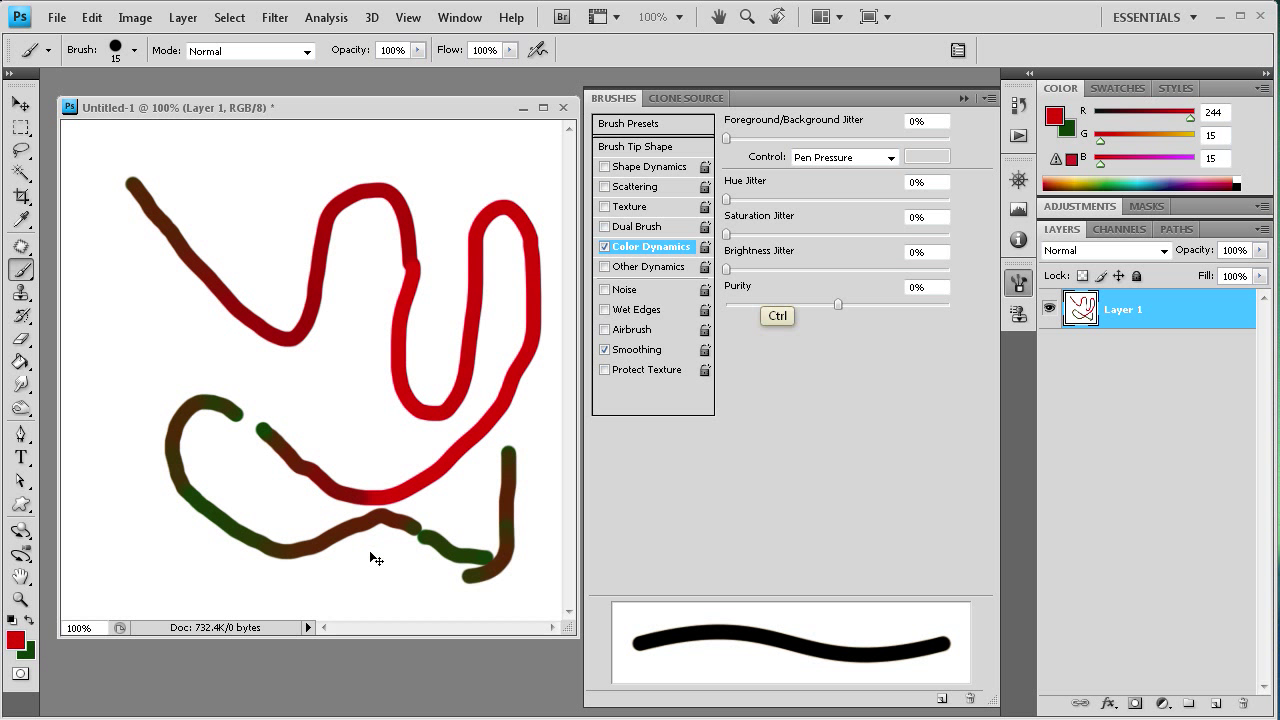
key(ctrl+alt+z)
key(ctrl+alt+z)
key(ctrl+alt+z)
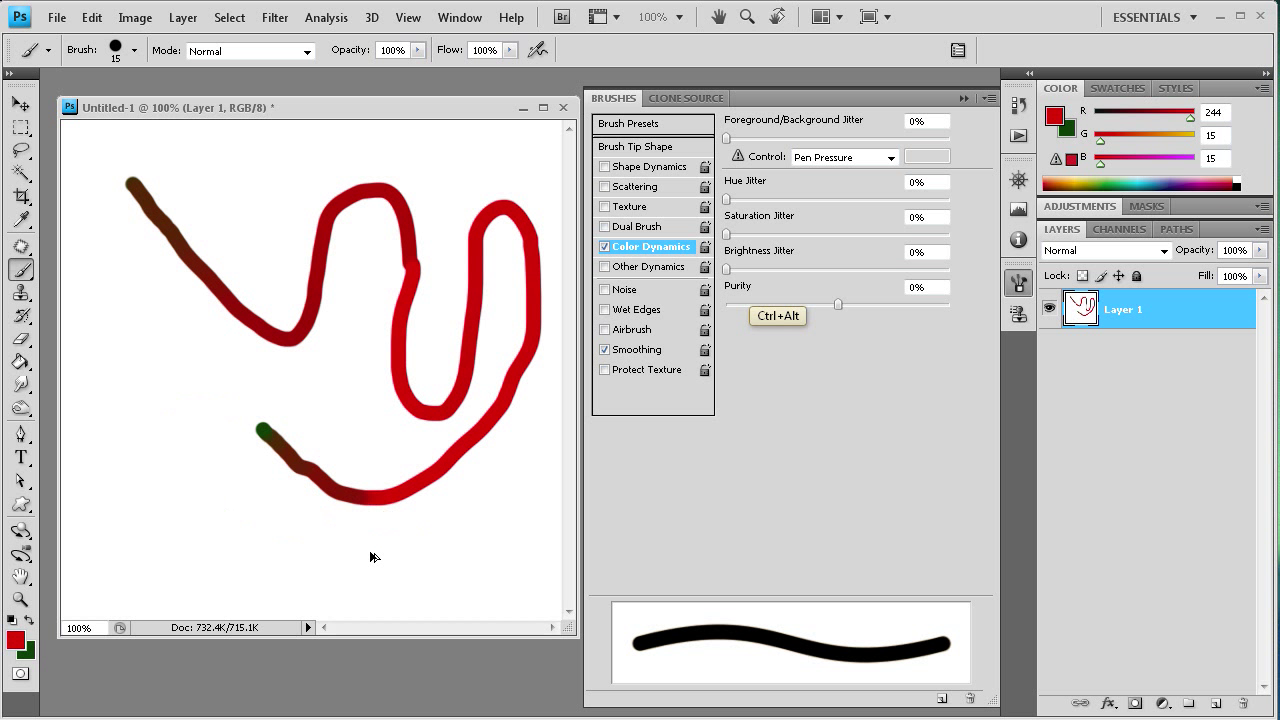
key(ctrl+alt+z)
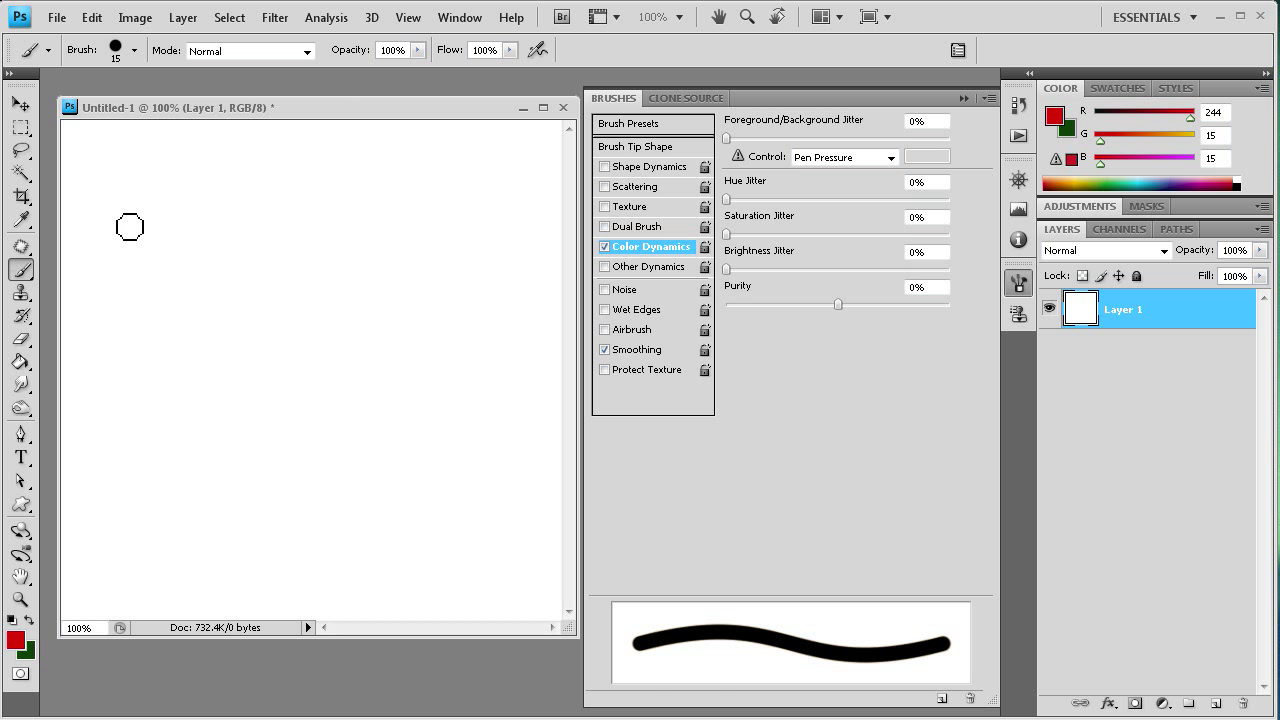
mouse_move(146, 238)
mouse_down()
mouse_move(251, 314)
mouse_move(395, 360)
mouse_up()
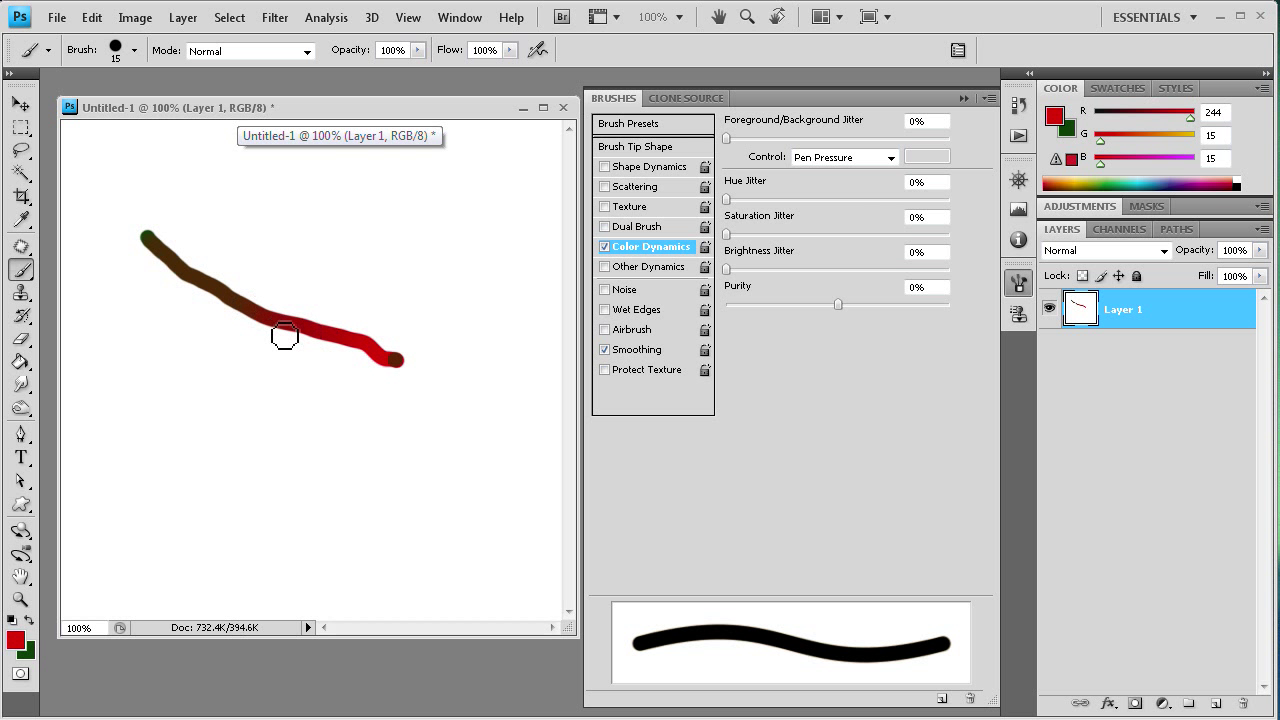
key(ctrl+alt)
key(ctrl+alt+z)
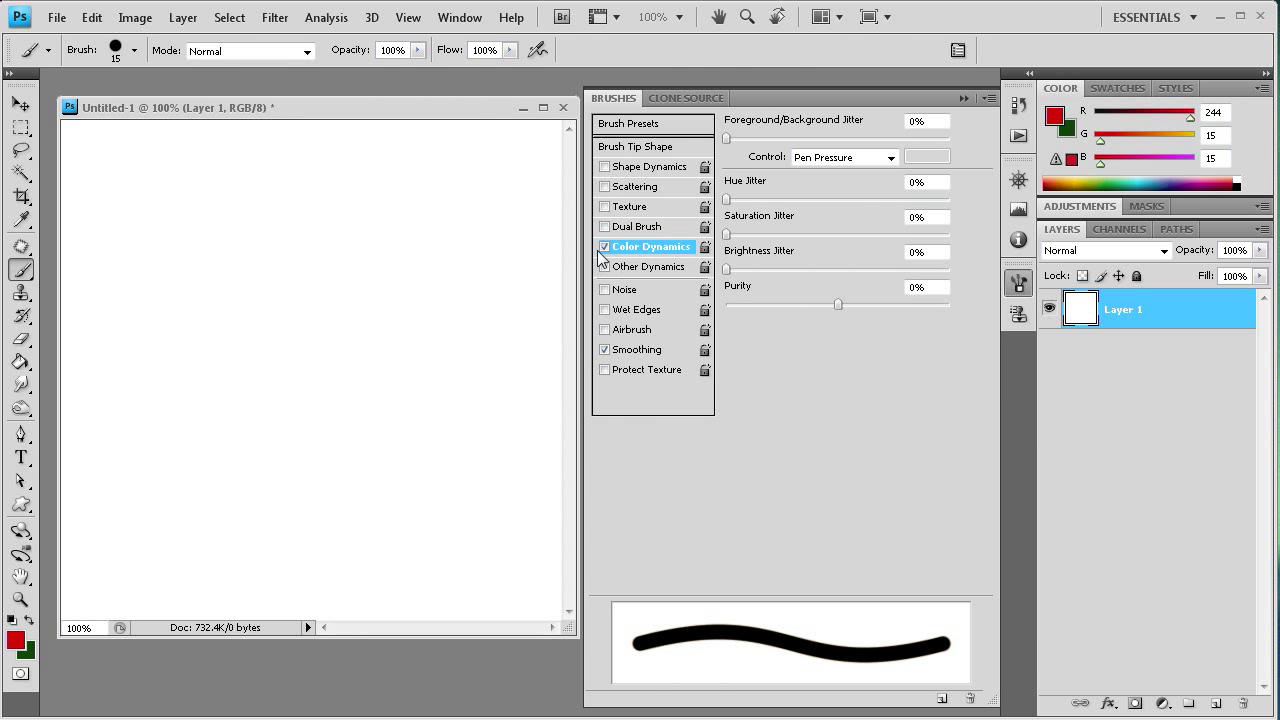
Step: Swap Color Dynamics for Other Dynamics, reset to default black, and enlarge the brush to 30 px
click(604, 247)
click(608, 266)
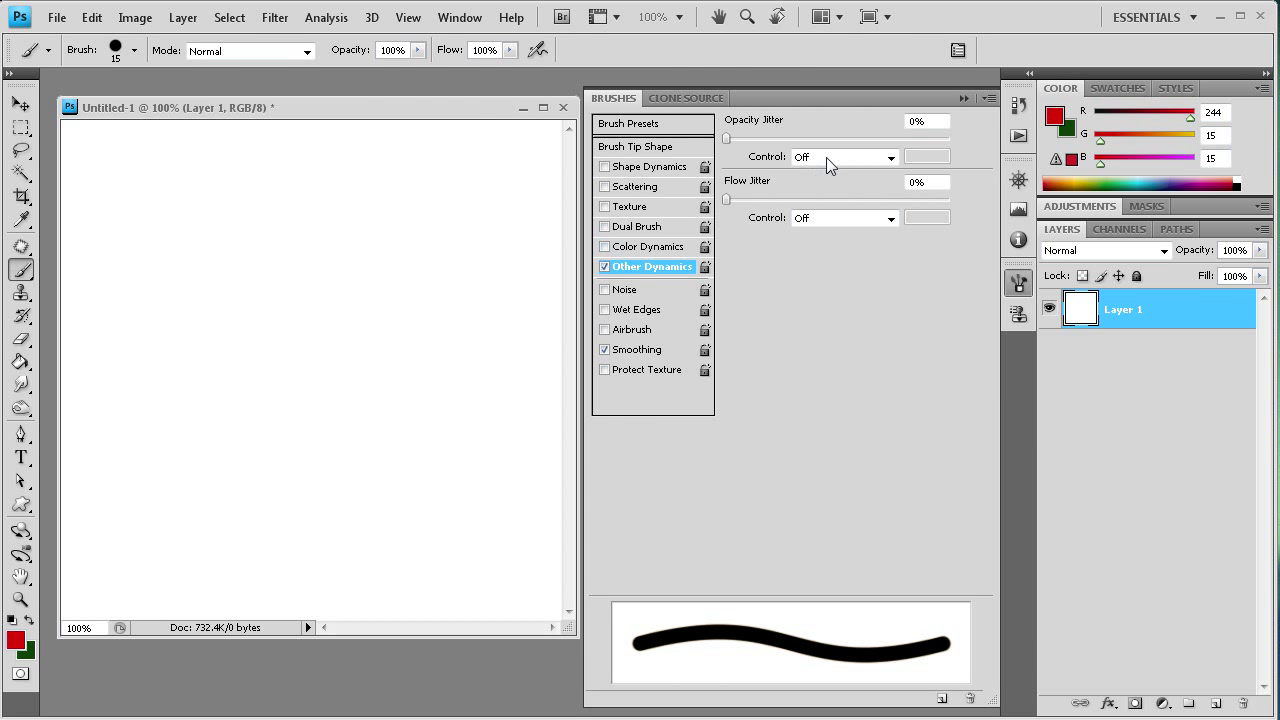
click(13, 619)
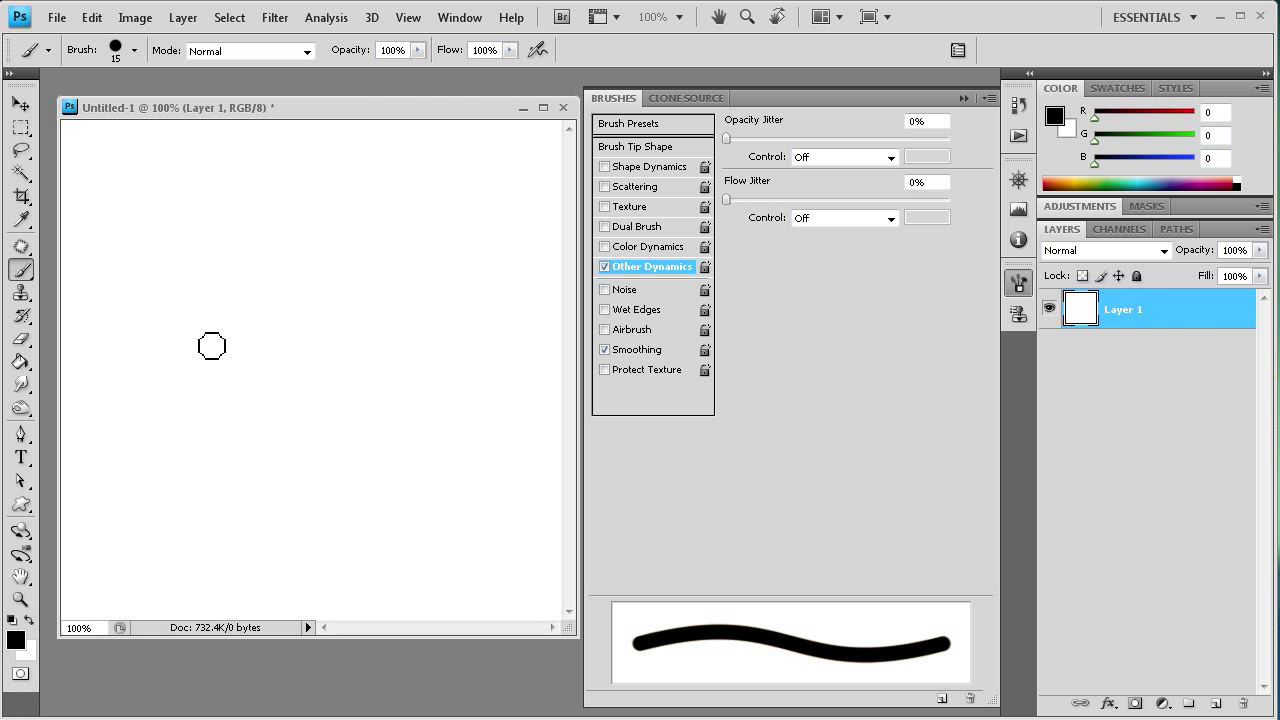
key(bracketright)
key(bracketright)
key(bracketright)
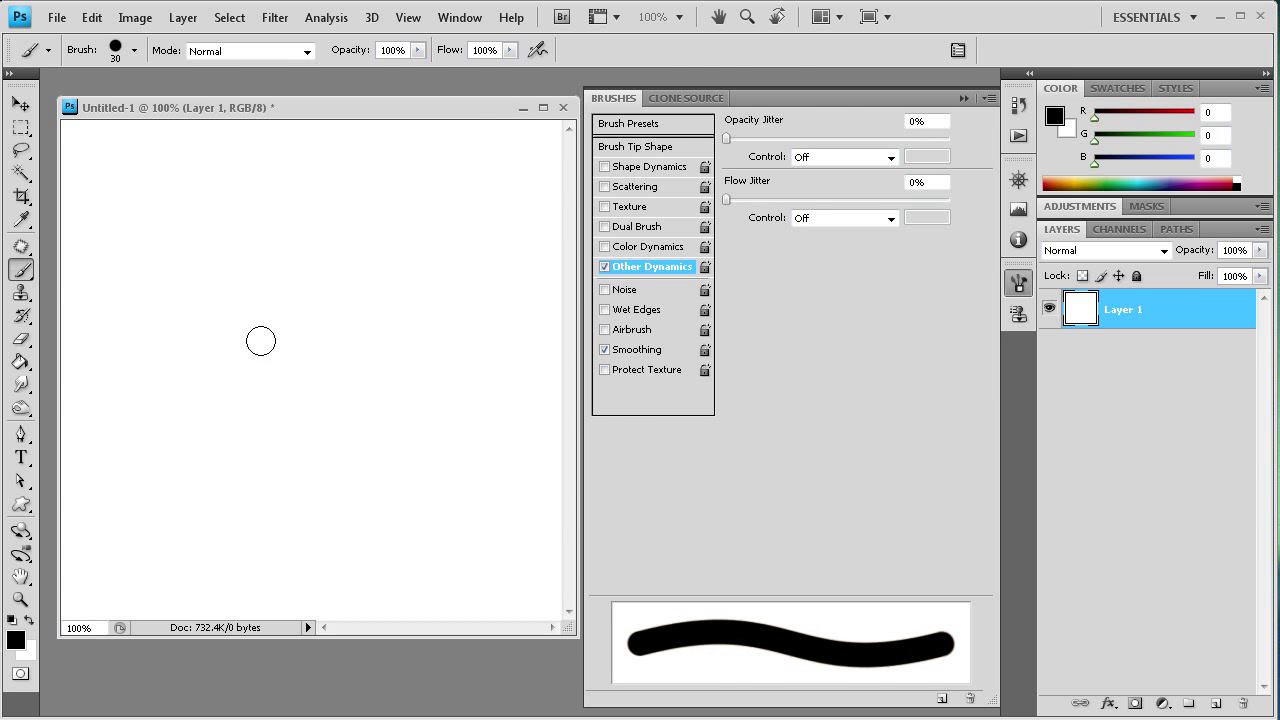
Step: Set Opacity Jitter Control to Pen Pressure and undo the black test strokes
click(111, 187)
drag(112, 187, 296, 352)
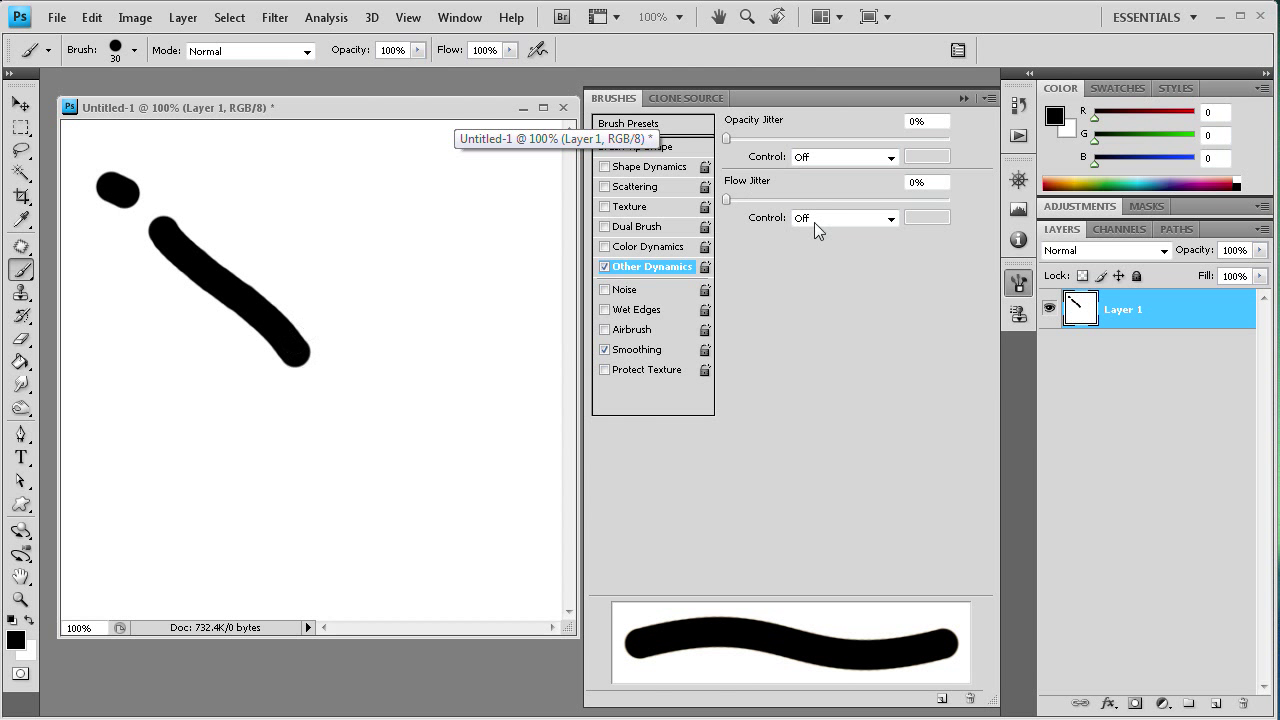
click(895, 158)
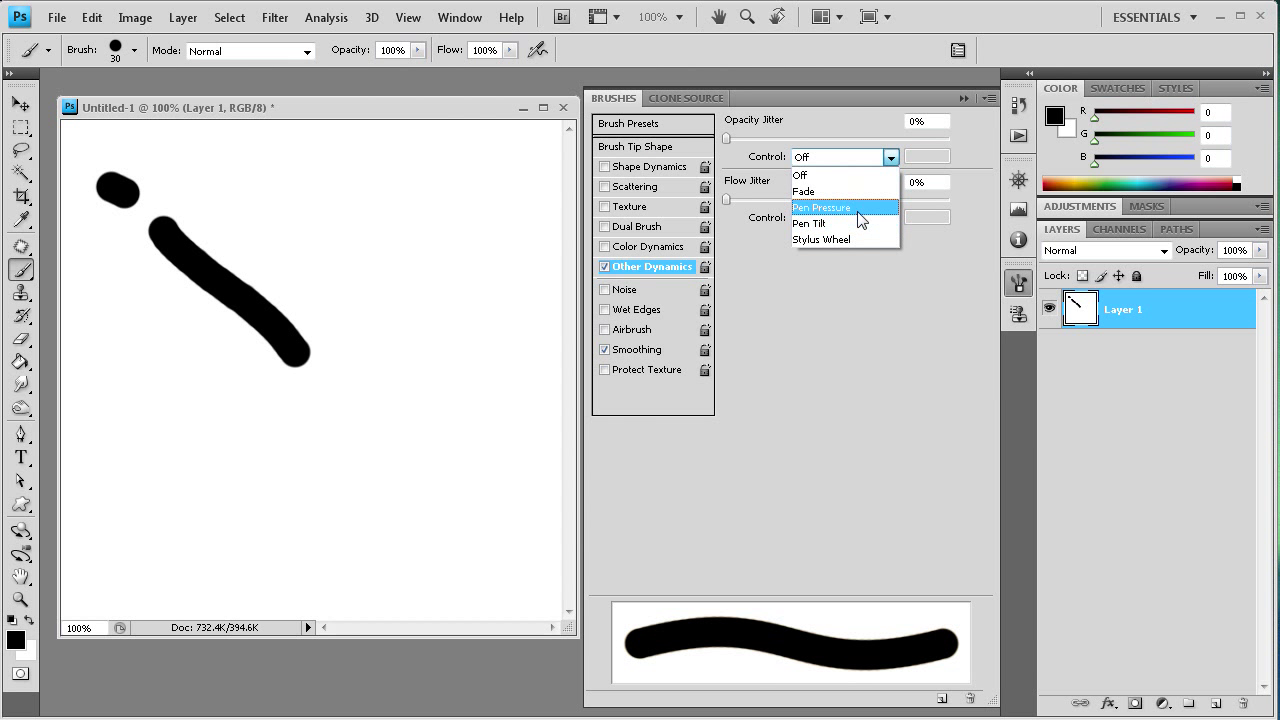
click(857, 206)
key(ctrl+alt+z)
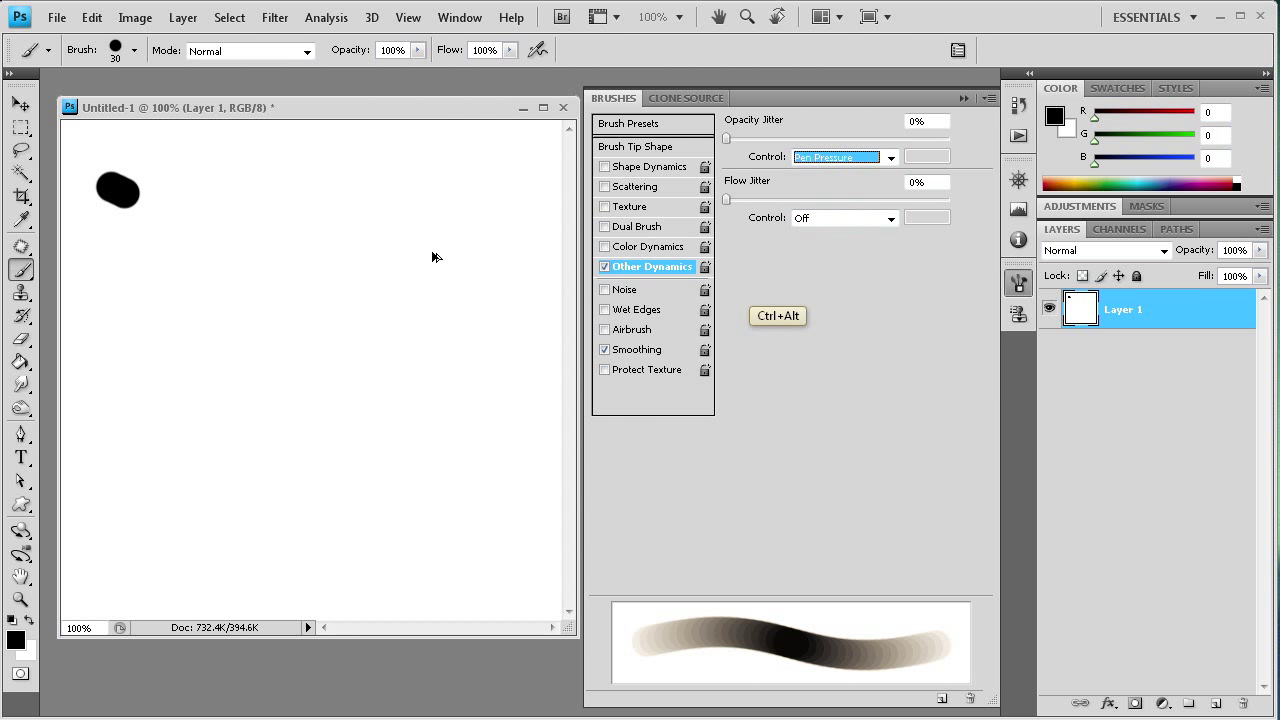
key(ctrl+alt+z)
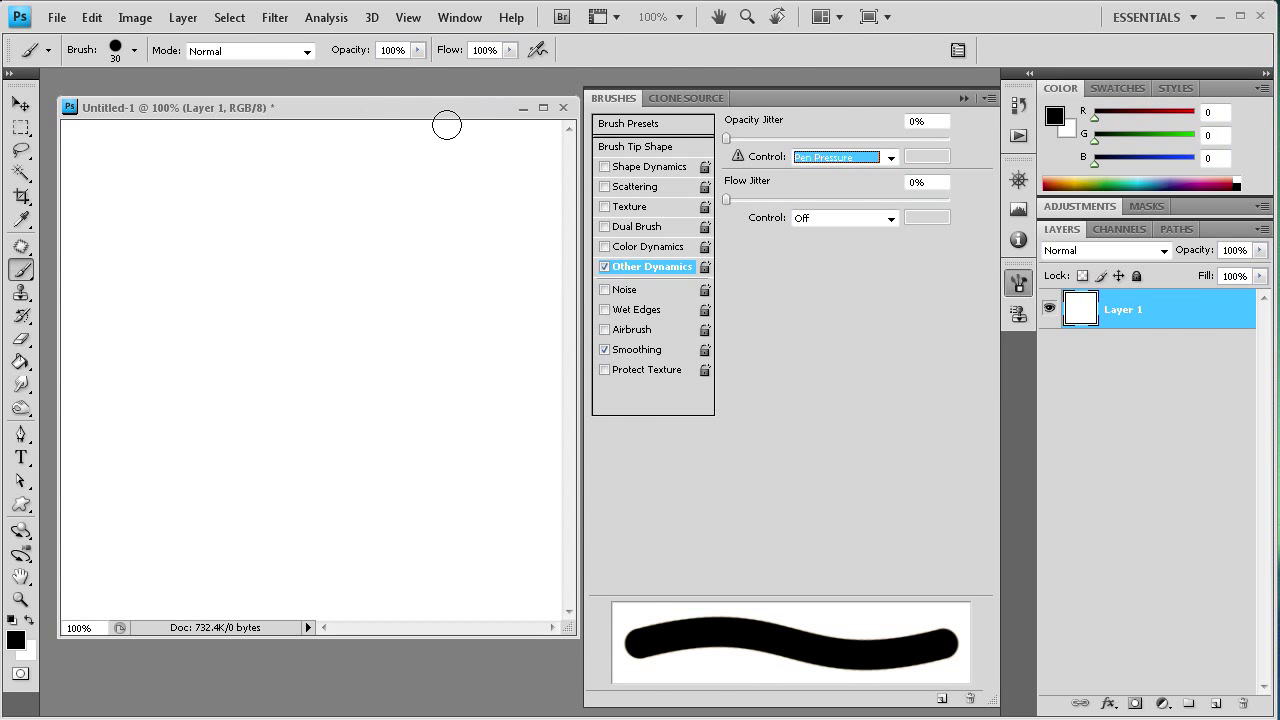
mouse_move(146, 199)
mouse_down()
mouse_move(233, 292)
mouse_move(360, 363)
mouse_move(450, 380)
mouse_move(477, 375)
mouse_move(487, 330)
mouse_move(449, 260)
mouse_move(366, 232)
mouse_move(342, 201)
mouse_move(416, 176)
mouse_move(467, 191)
mouse_move(505, 226)
mouse_move(517, 261)
mouse_move(513, 451)
mouse_move(485, 516)
mouse_move(432, 576)
mouse_move(390, 594)
mouse_move(331, 577)
mouse_move(237, 486)
mouse_up()
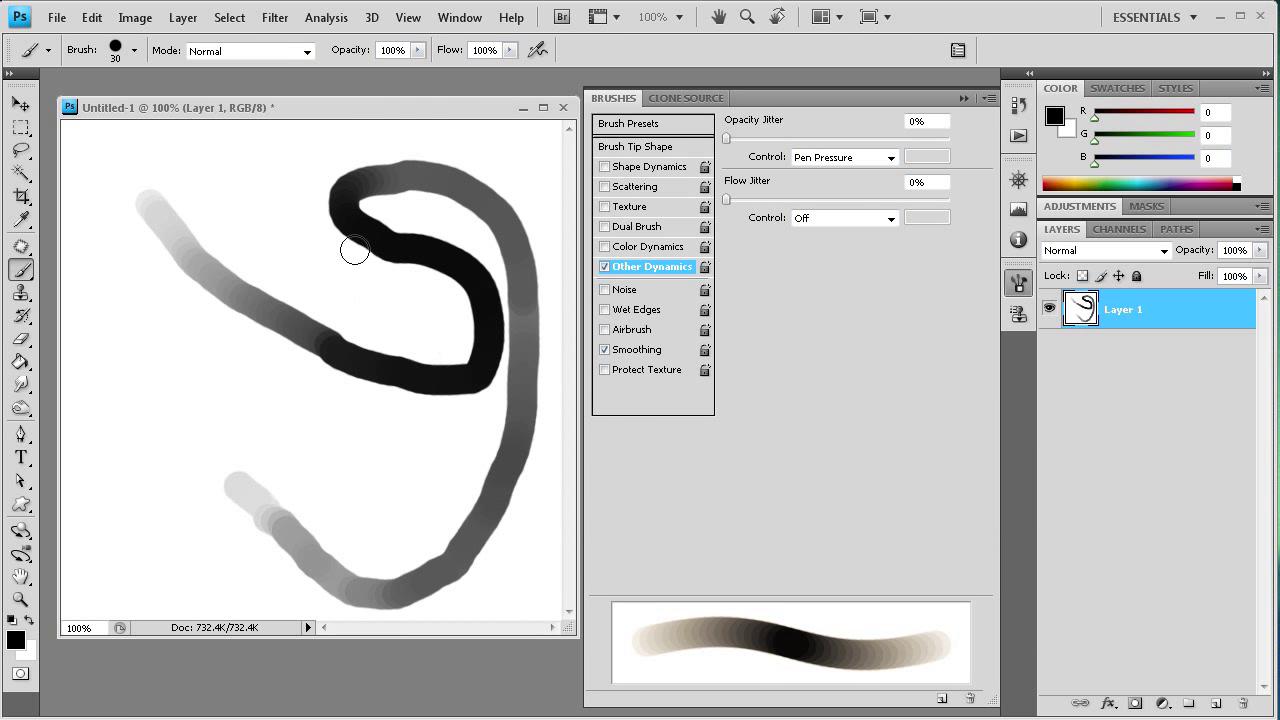
key(ctrl+alt)
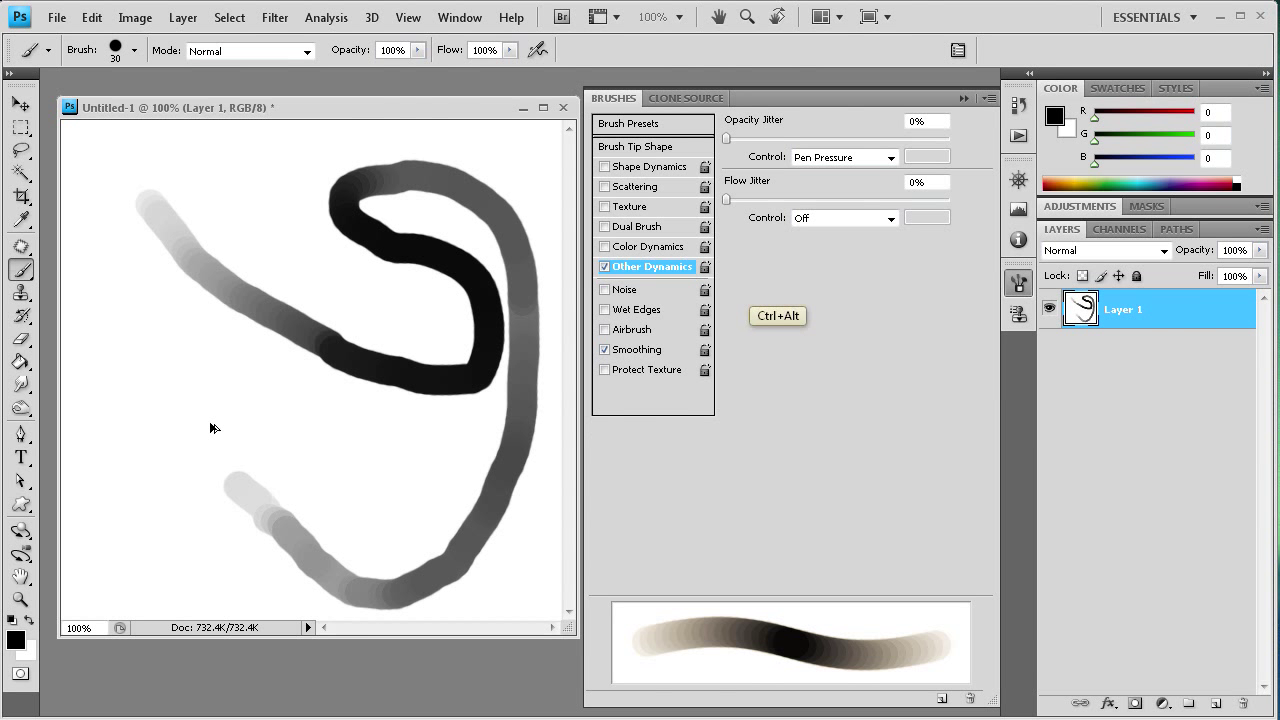
key(ctrl+alt+z)
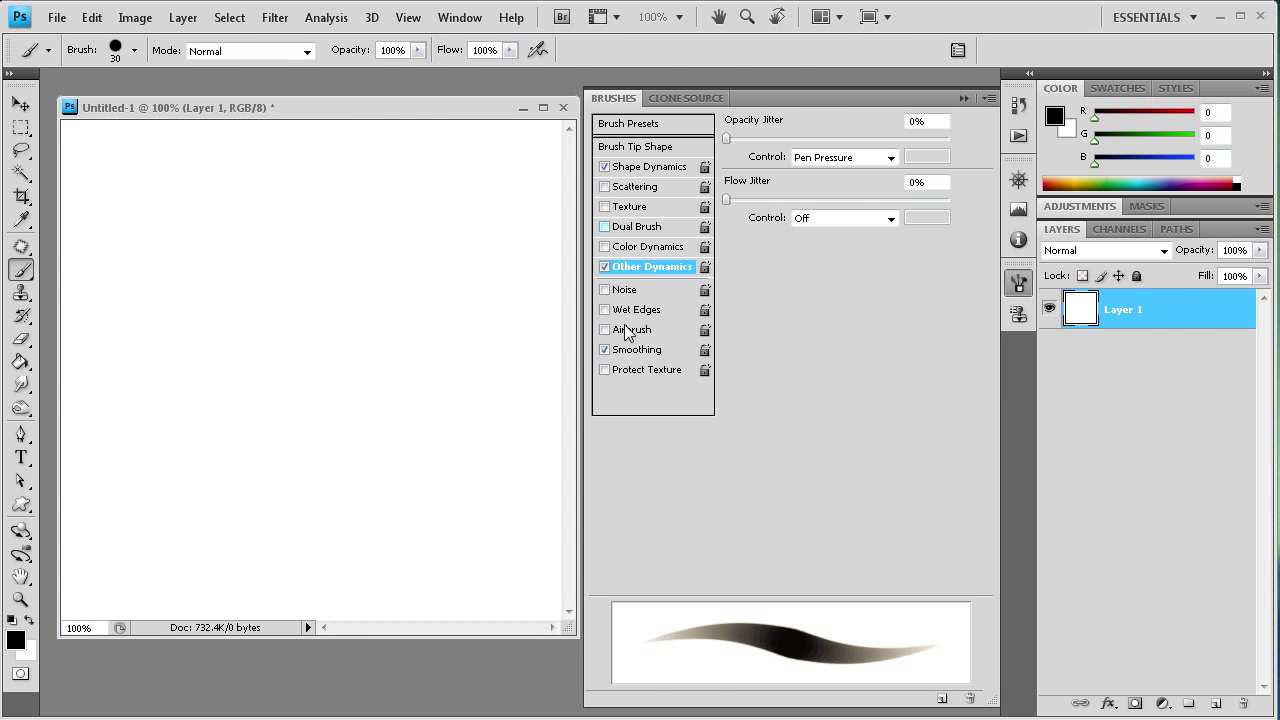
Step: Enable pressure-controlled Shape Dynamics, then return to the Other Dynamics settings
click(630, 166)
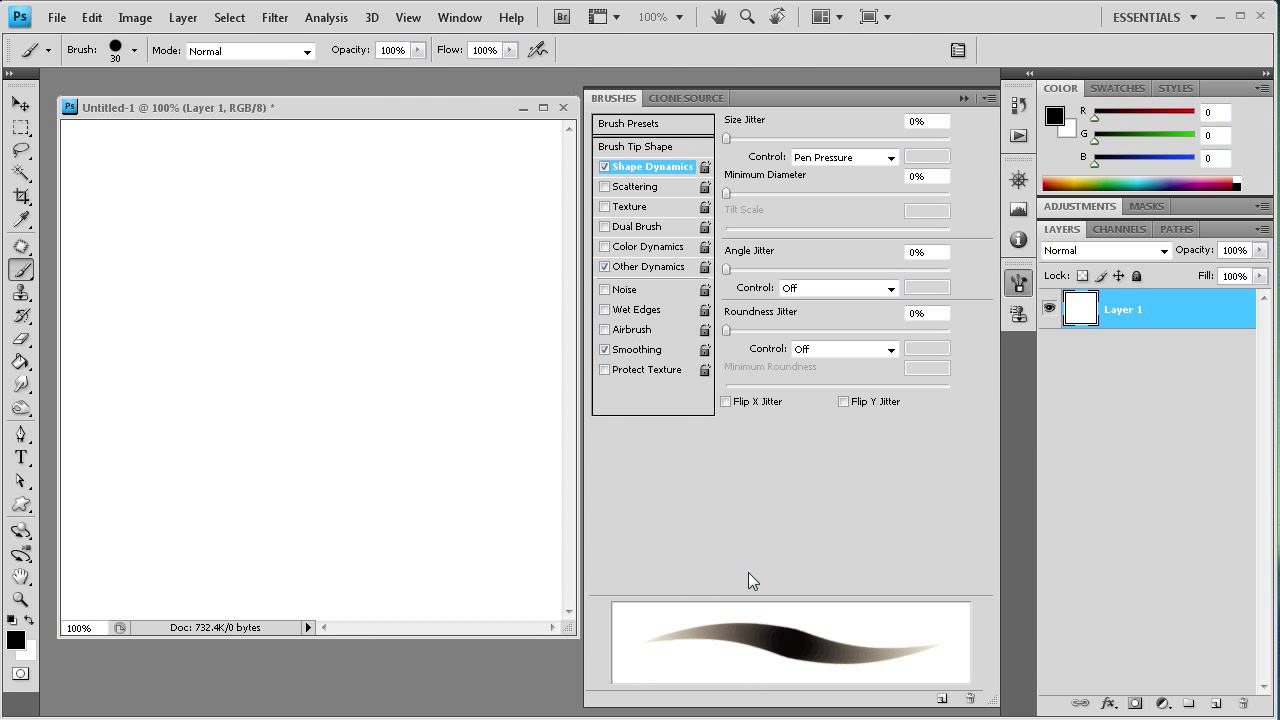
click(630, 267)
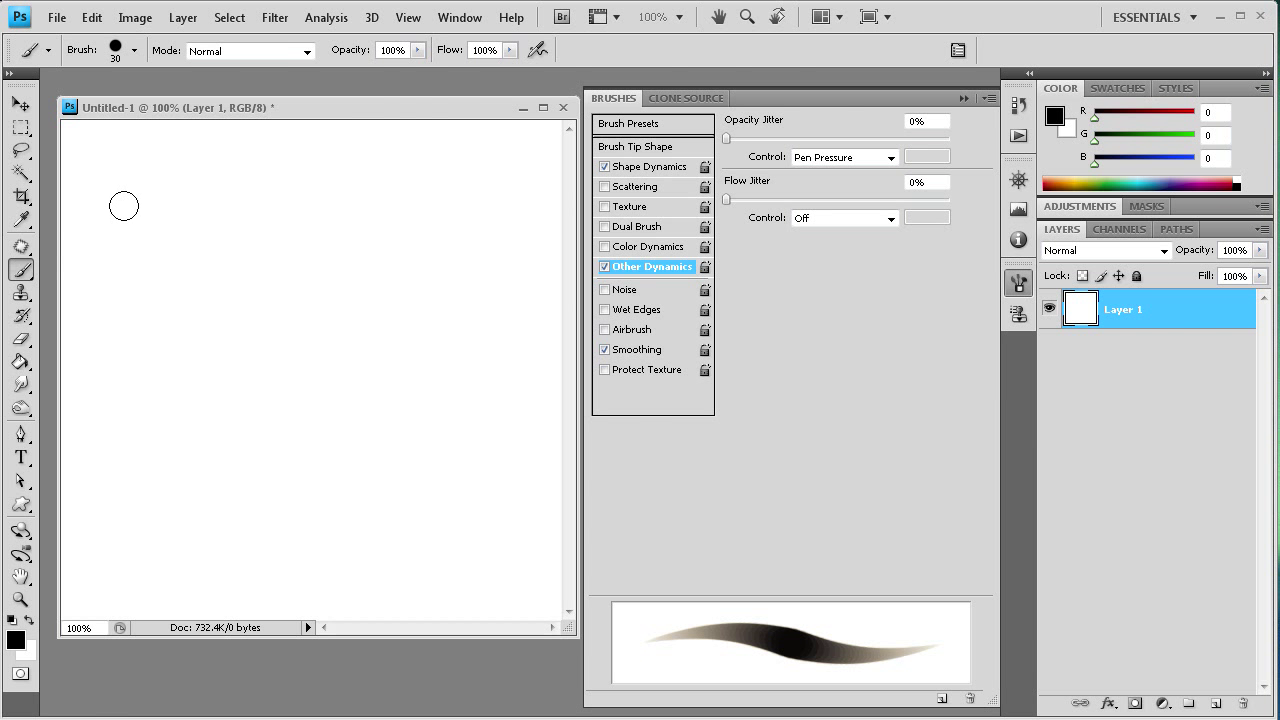
Step: Paint two size-and-opacity test strokes, undo both, and turn off Other Dynamics
mouse_move(137, 226)
mouse_down()
mouse_move(183, 292)
mouse_move(240, 324)
mouse_move(271, 318)
mouse_move(326, 222)
mouse_move(367, 209)
mouse_move(396, 260)
mouse_move(393, 366)
mouse_move(421, 405)
mouse_move(440, 400)
mouse_move(479, 225)
mouse_move(525, 363)
mouse_up()
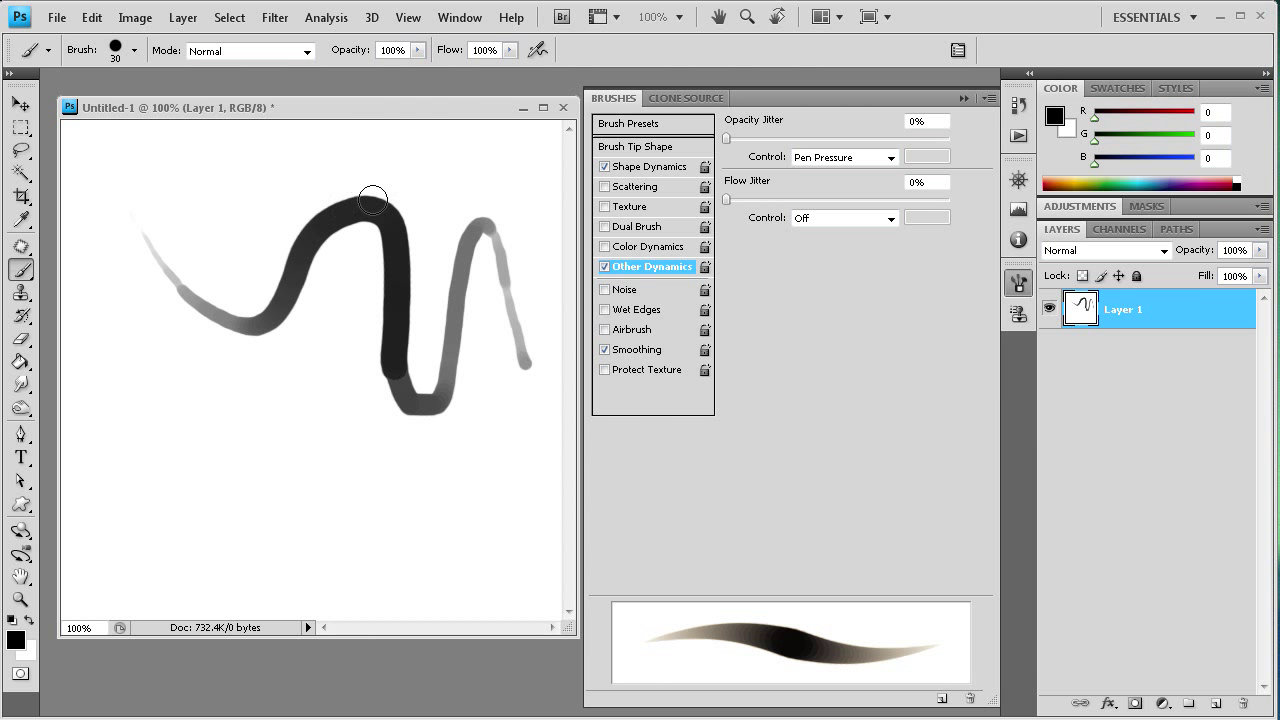
mouse_move(353, 501)
mouse_down()
mouse_move(393, 468)
mouse_move(357, 454)
mouse_move(302, 485)
mouse_move(205, 501)
mouse_move(242, 400)
mouse_move(306, 378)
mouse_move(479, 465)
mouse_up()
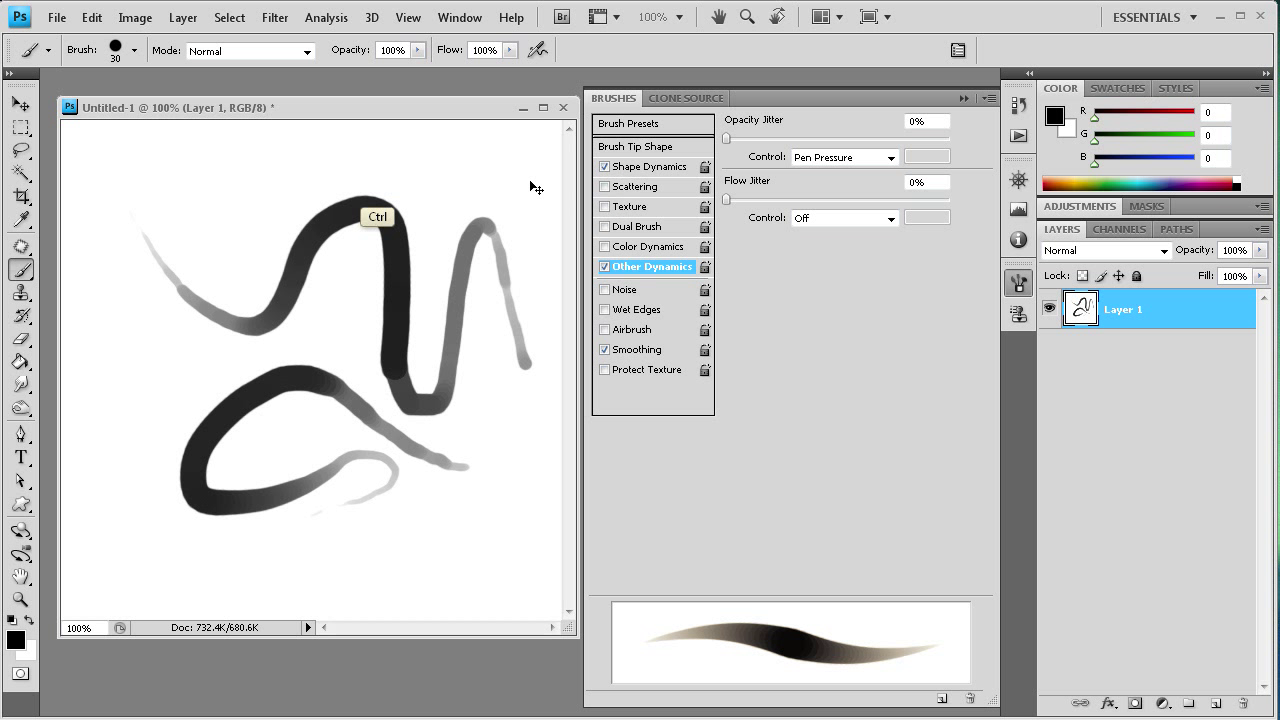
key(ctrl+alt+z)
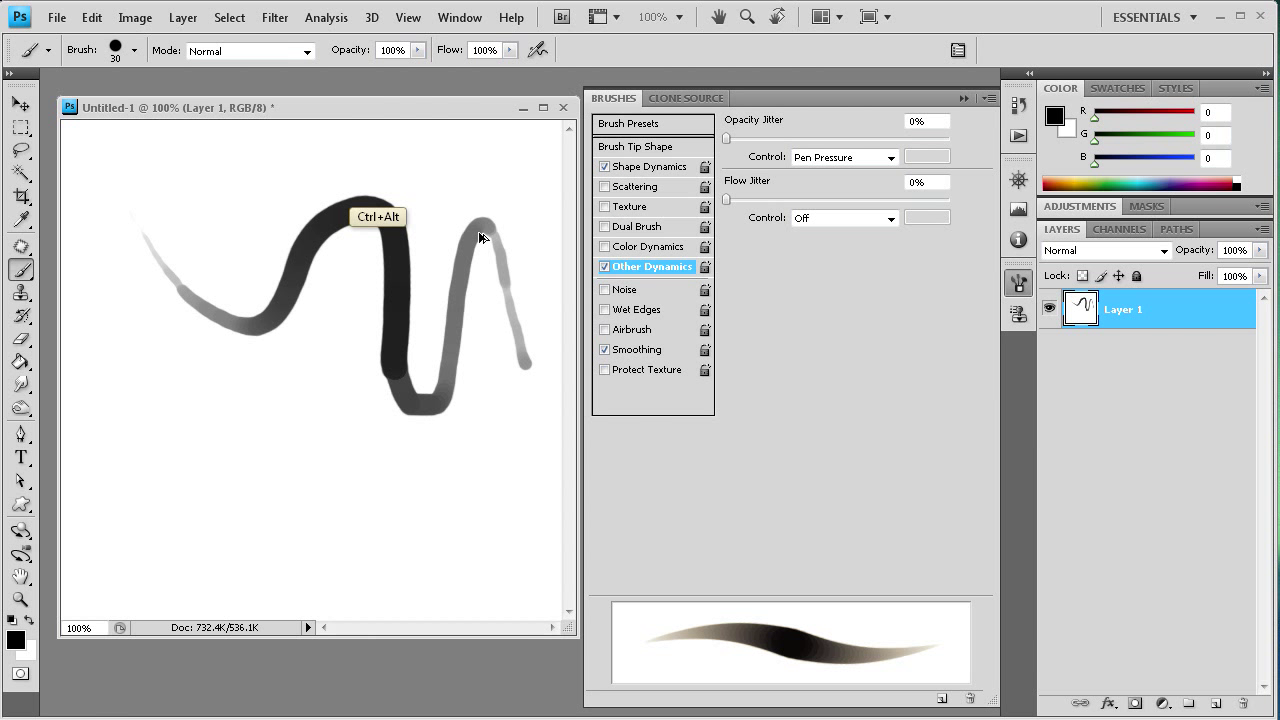
key(ctrl+alt+z)
key(ctrl+alt+z)
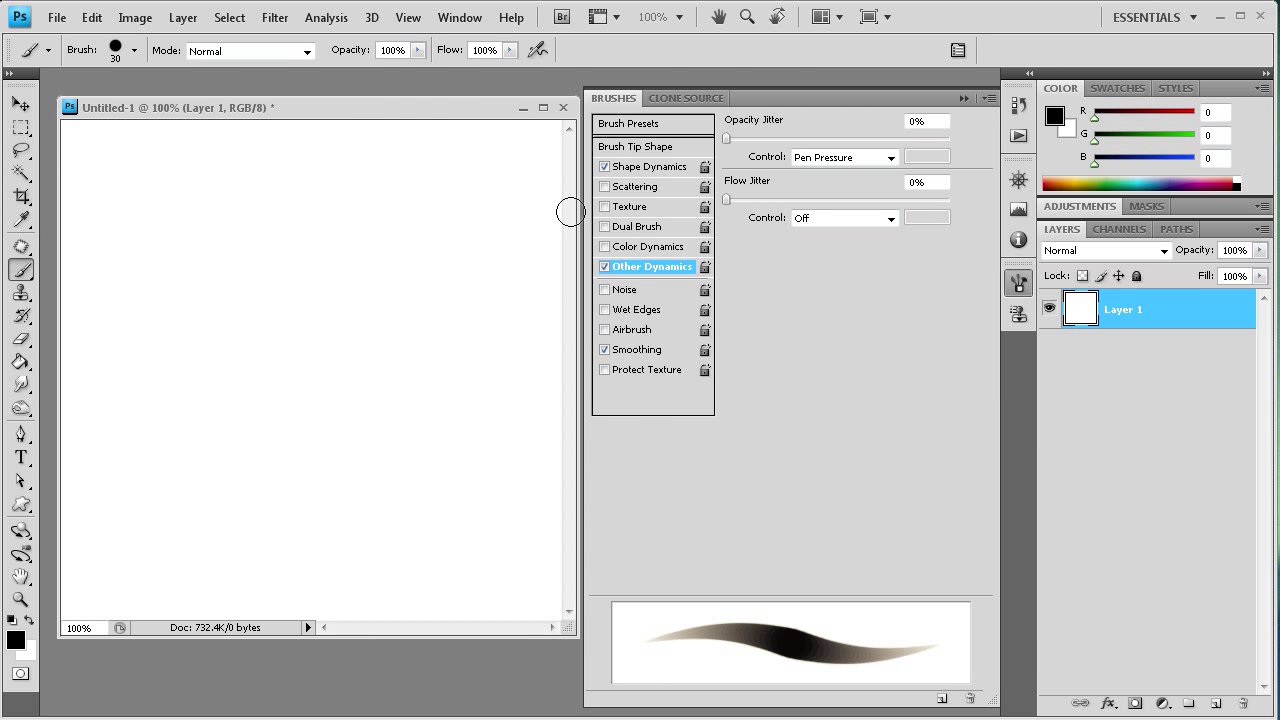
click(605, 267)
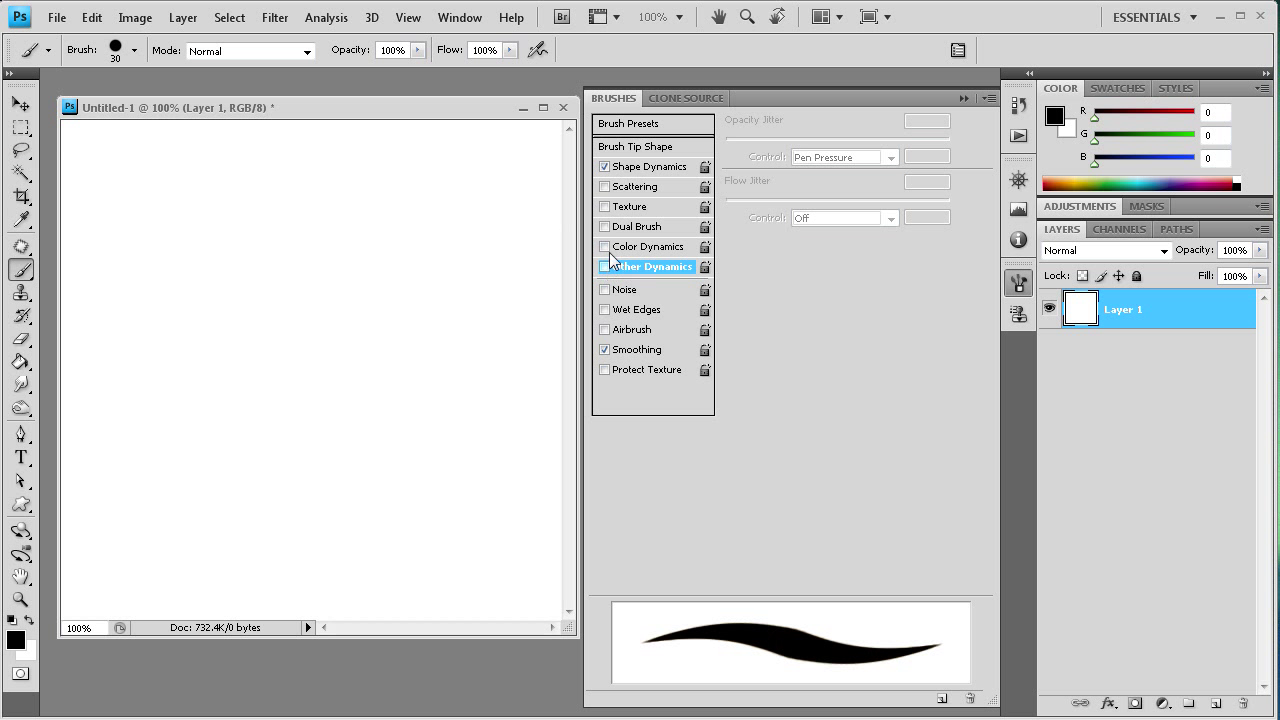
Step: Set the foreground colour to dark green #215005
click(630, 167)
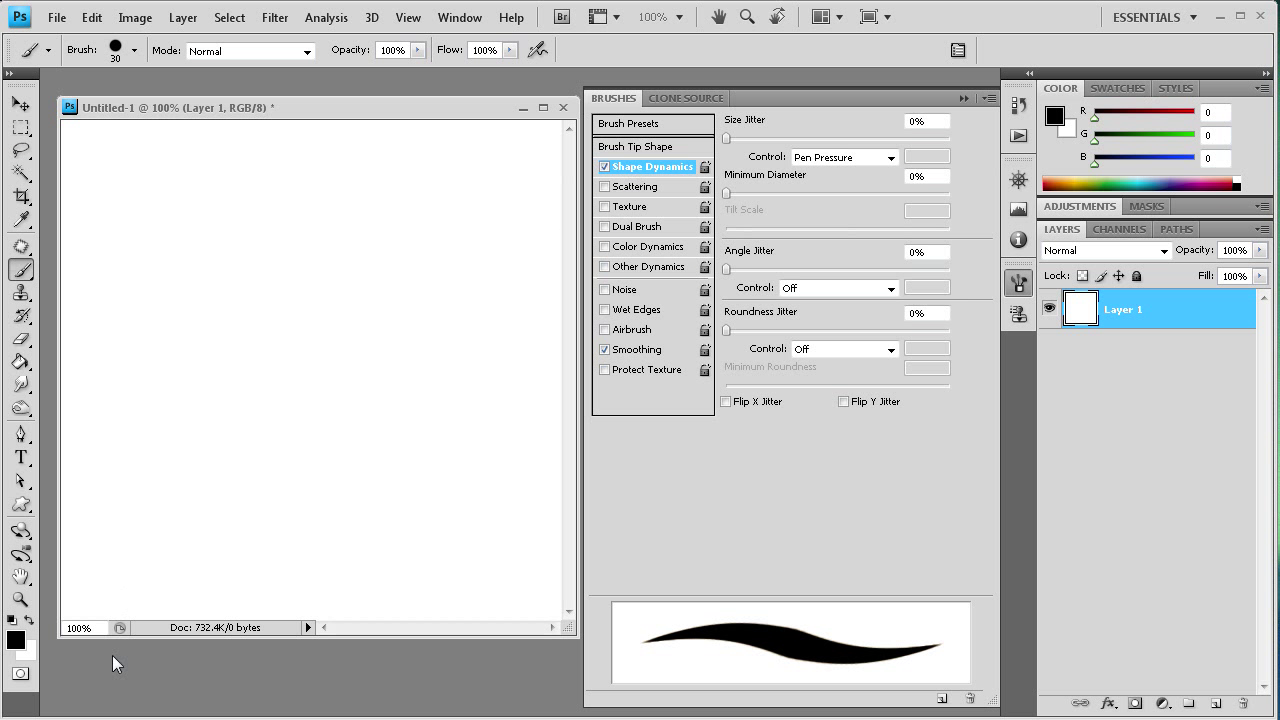
click(8, 641)
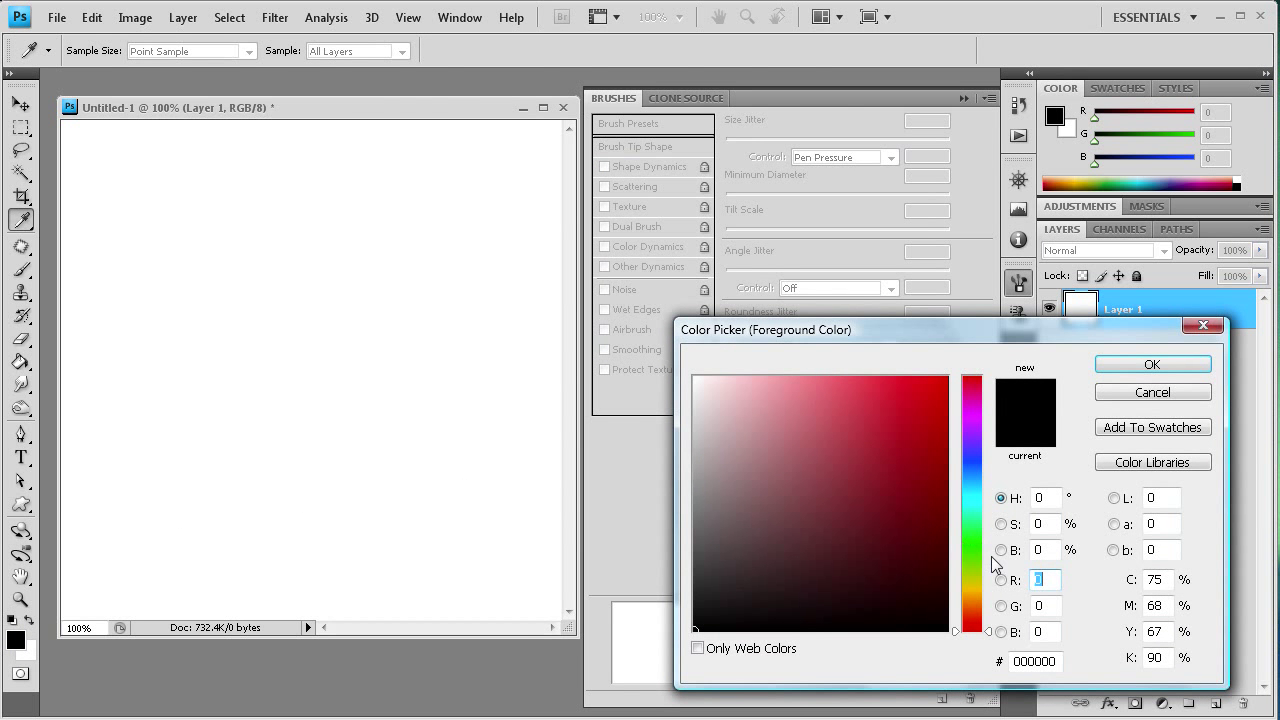
click(956, 561)
click(933, 534)
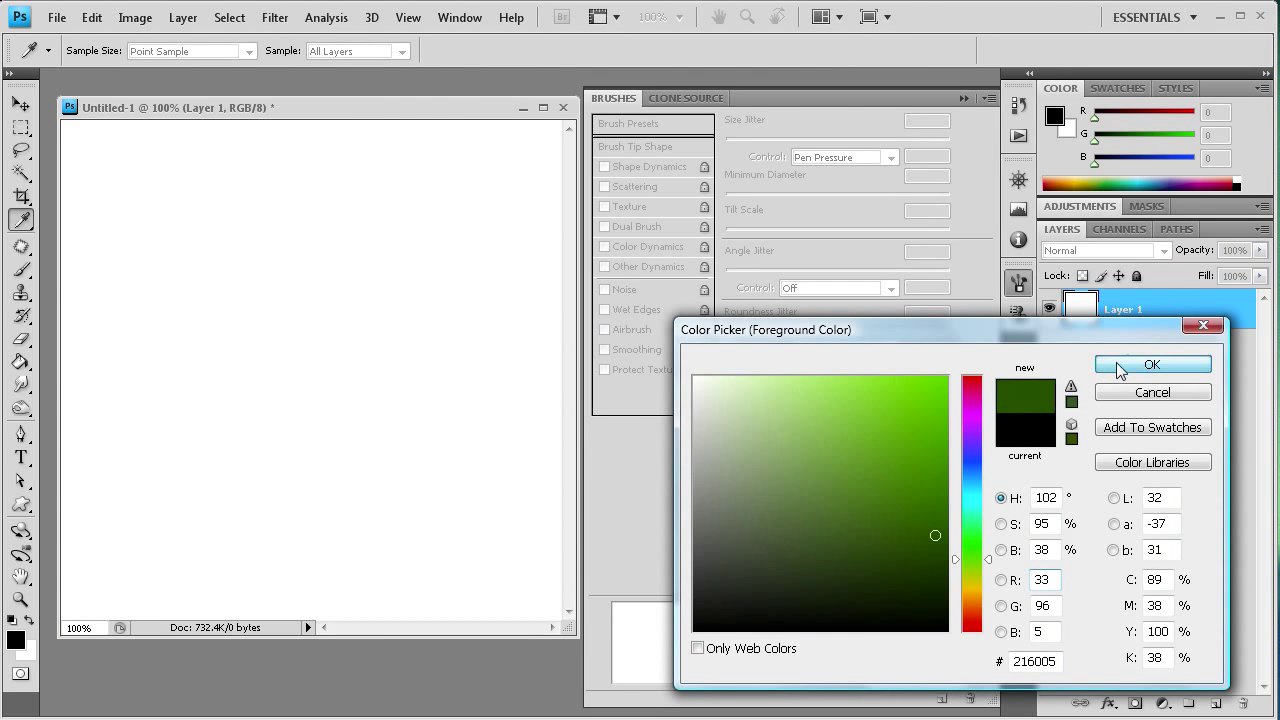
click(1100, 365)
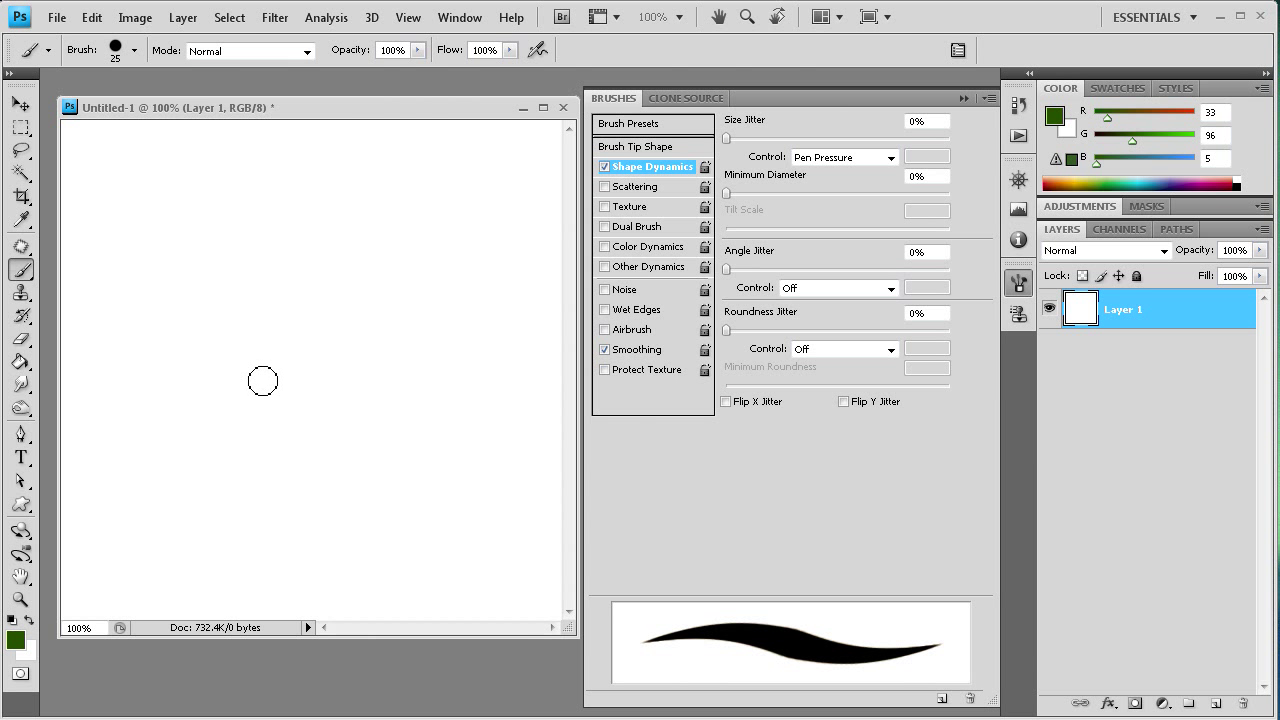
Step: Shrink the brush and paint the zigzag tree in tapered green strokes
key(bracketleft)
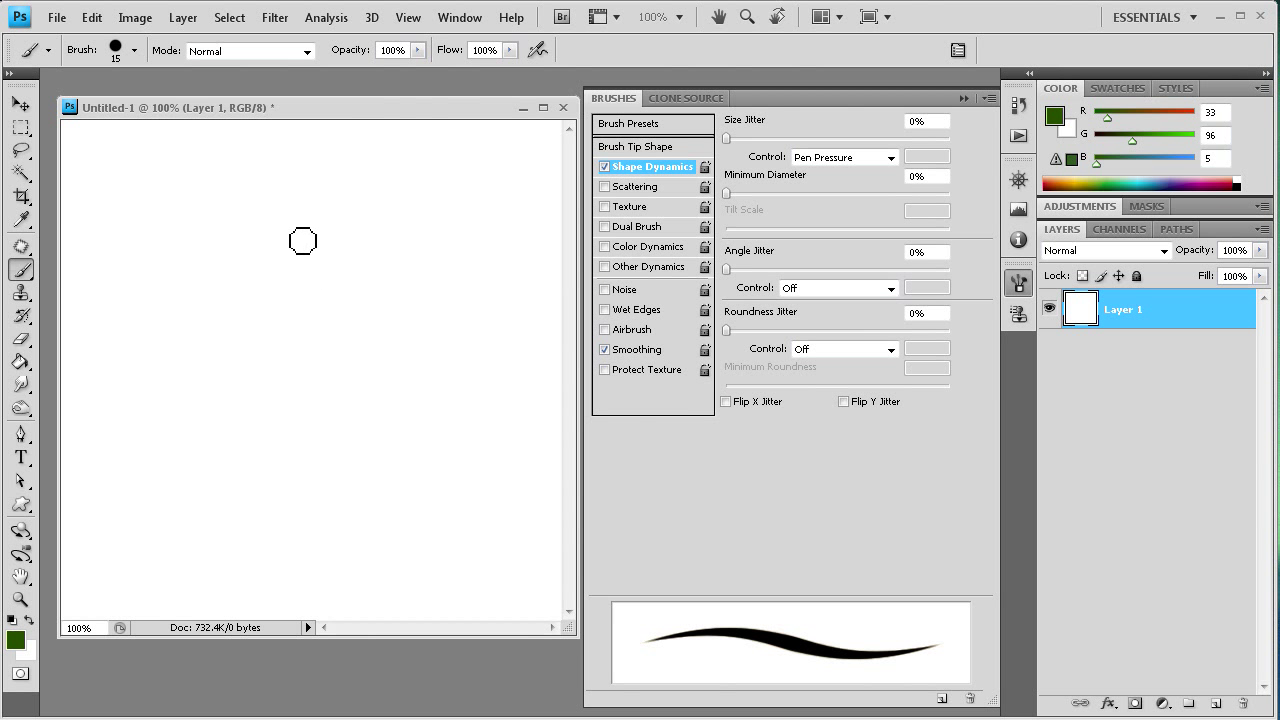
mouse_move(285, 221)
mouse_down()
mouse_move(323, 222)
mouse_move(300, 238)
mouse_move(331, 263)
mouse_move(426, 274)
mouse_move(432, 310)
mouse_move(367, 356)
mouse_move(116, 473)
mouse_up()
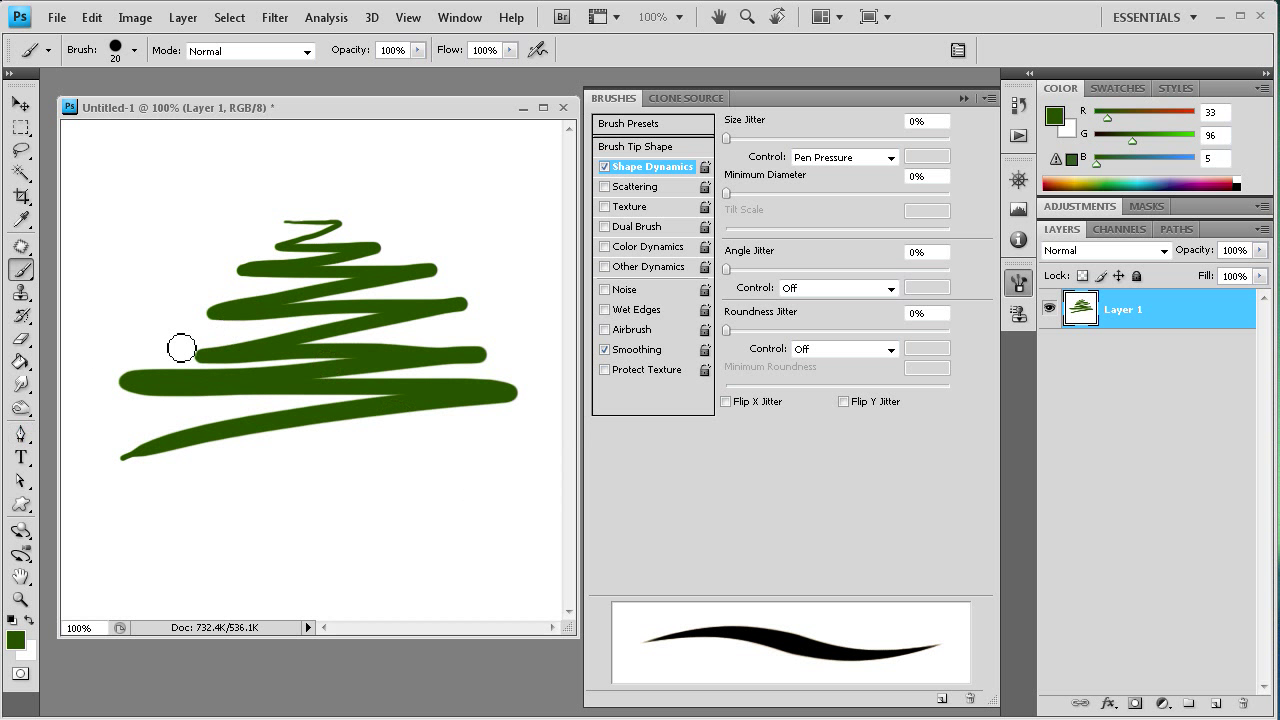
click(15, 643)
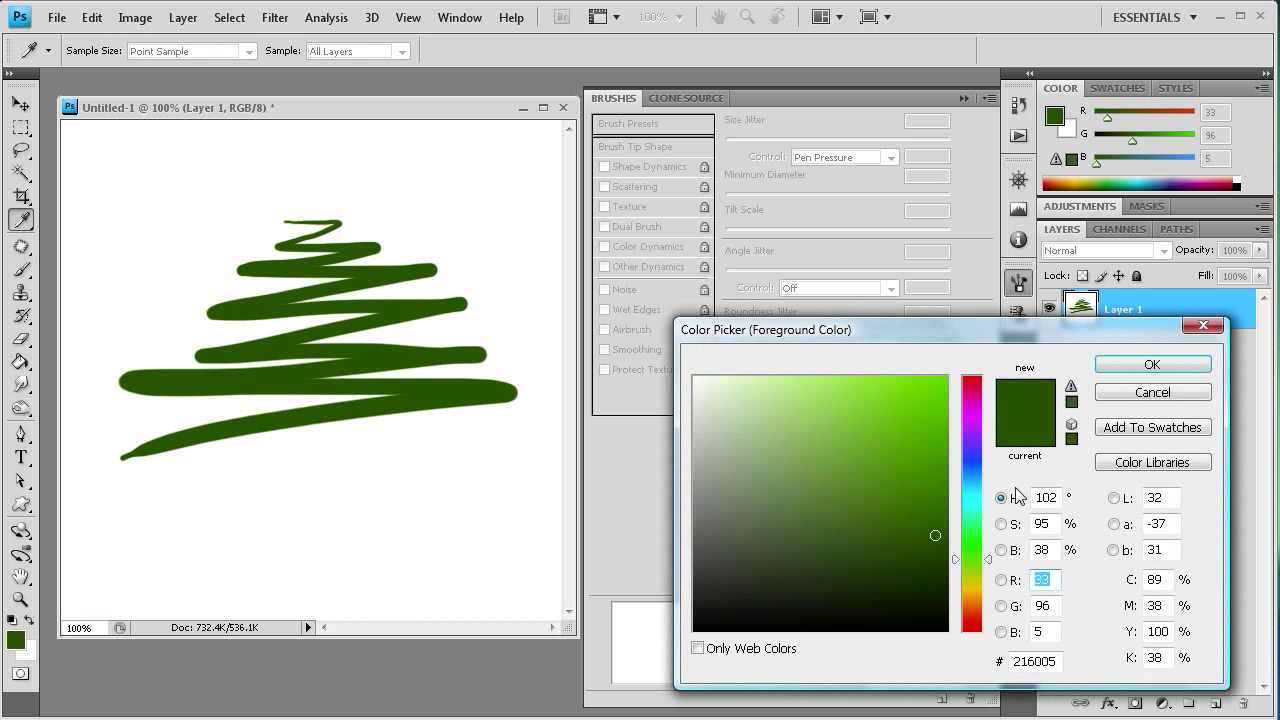
Step: Choose a dark brown foreground colour and paint the trunk below the tree
drag(953, 560, 953, 616)
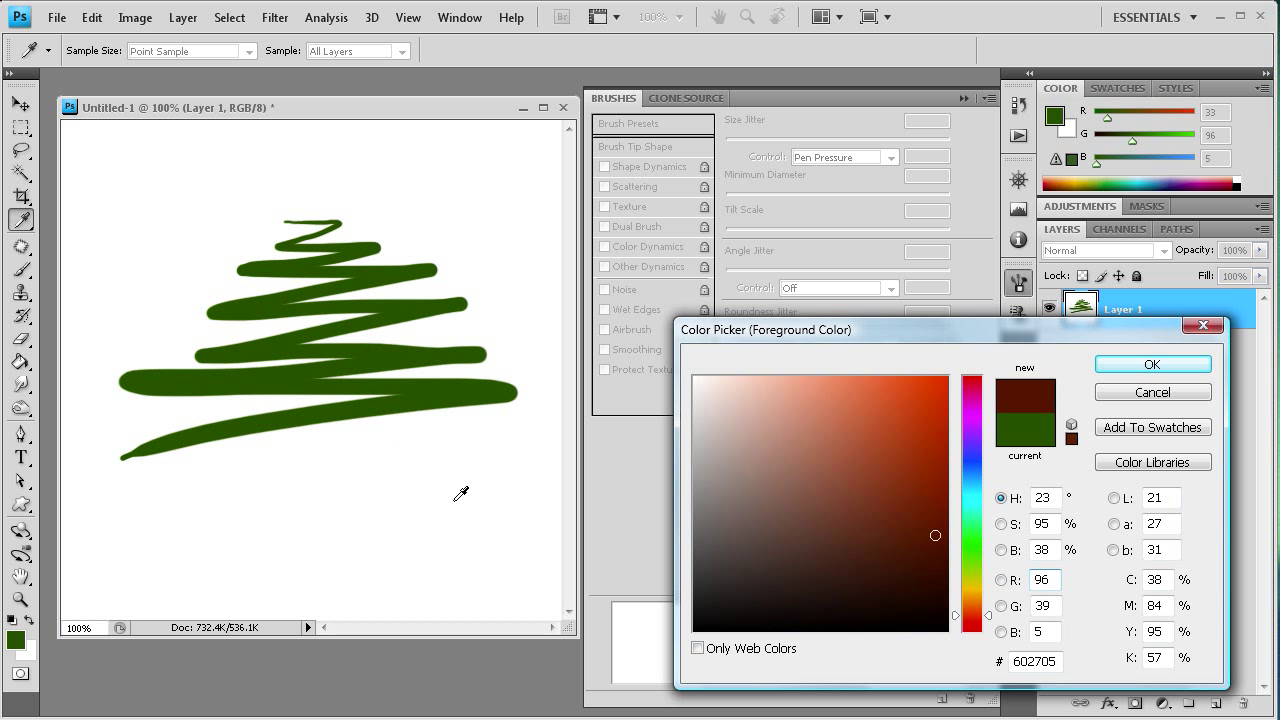
drag(957, 621, 957, 601)
click(940, 545)
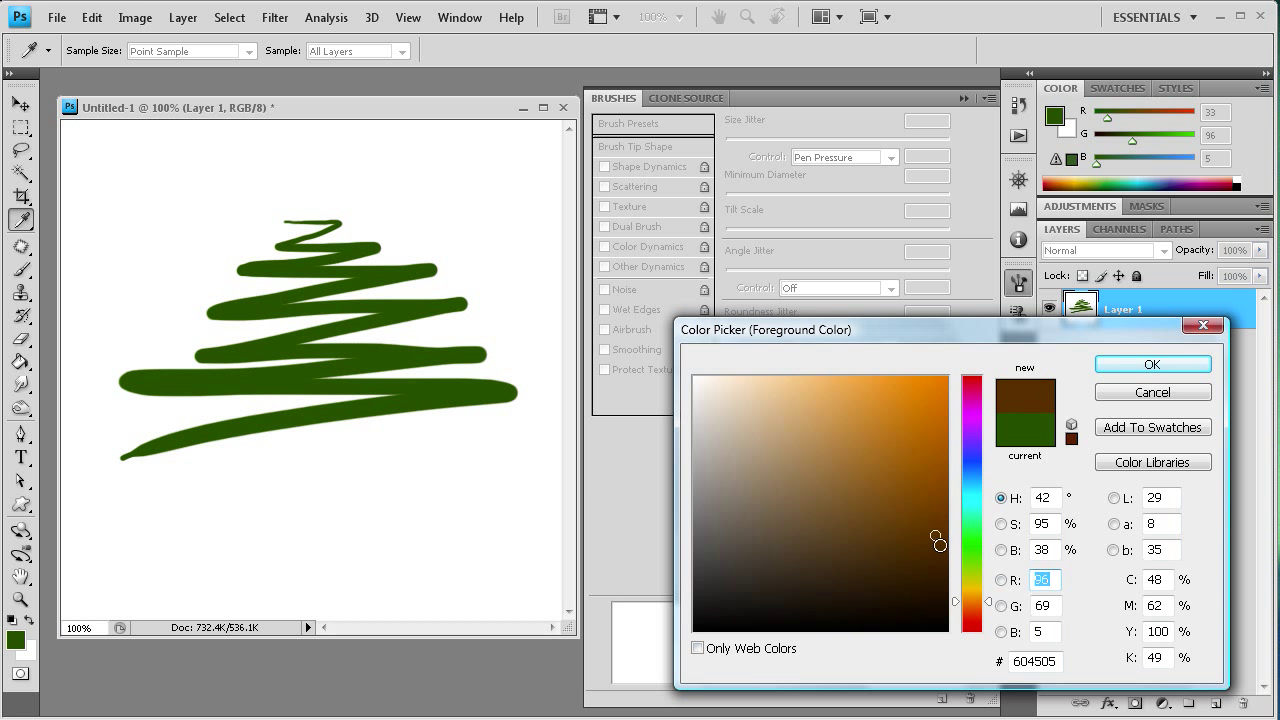
click(1148, 366)
mouse_move(315, 431)
mouse_down()
mouse_move(317, 463)
mouse_move(354, 463)
mouse_move(351, 424)
mouse_move(322, 420)
mouse_move(328, 450)
mouse_move(348, 440)
mouse_move(340, 465)
mouse_move(326, 438)
mouse_move(340, 445)
mouse_move(316, 446)
mouse_move(330, 445)
mouse_up()
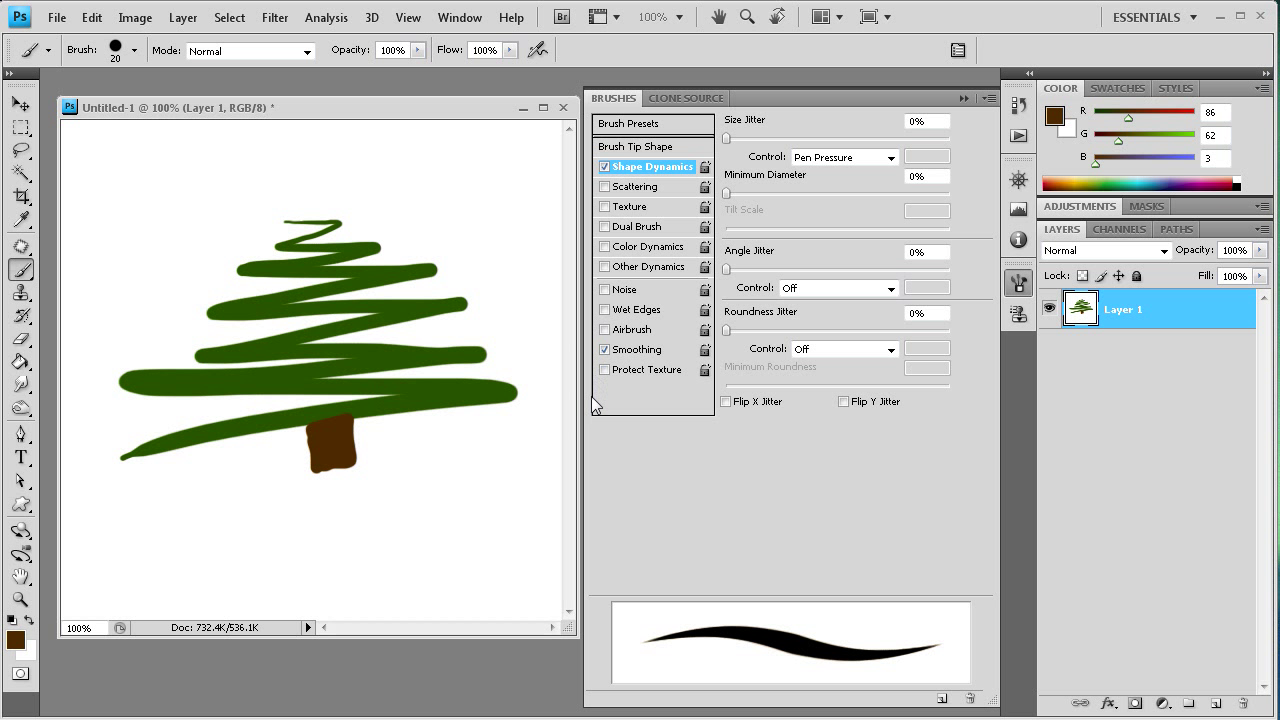